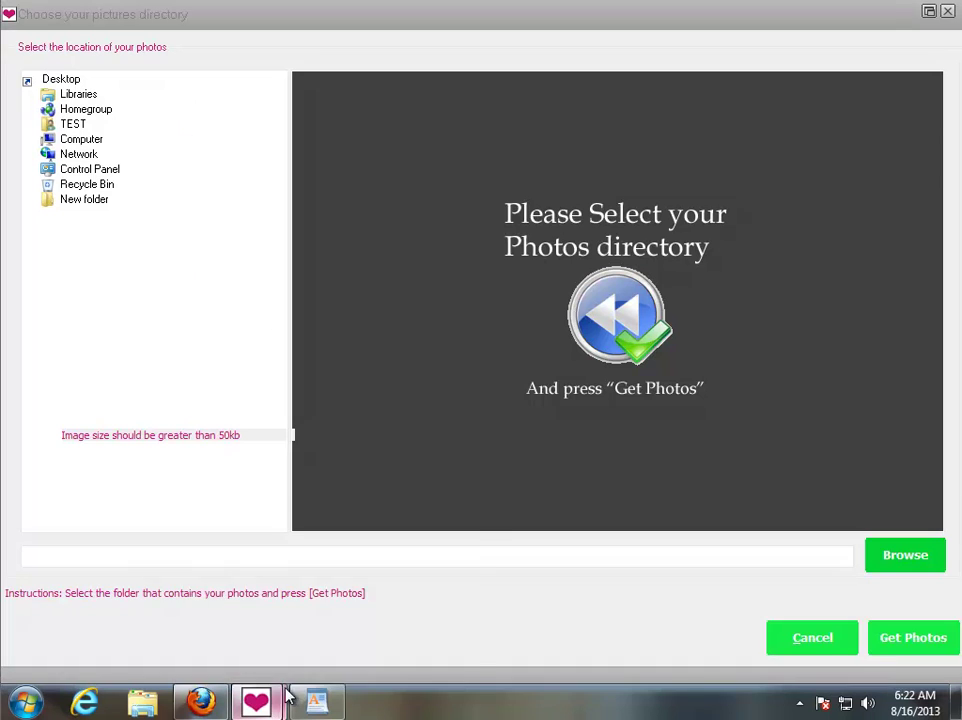
Step: Close the pictures directory chooser and dismiss the OtShot welcome tip without selecting any photos
{"action": "left_click", "coordinate": [947, 14]}
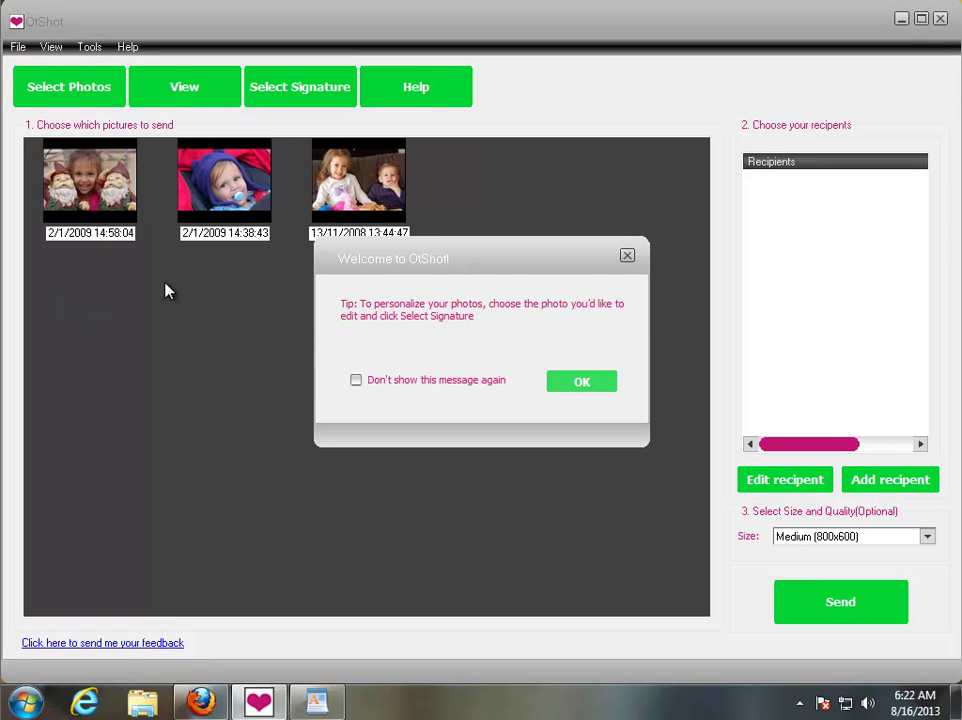
{"action": "left_click", "coordinate": [627, 258]}
{"action": "left_click", "coordinate": [695, 505]}
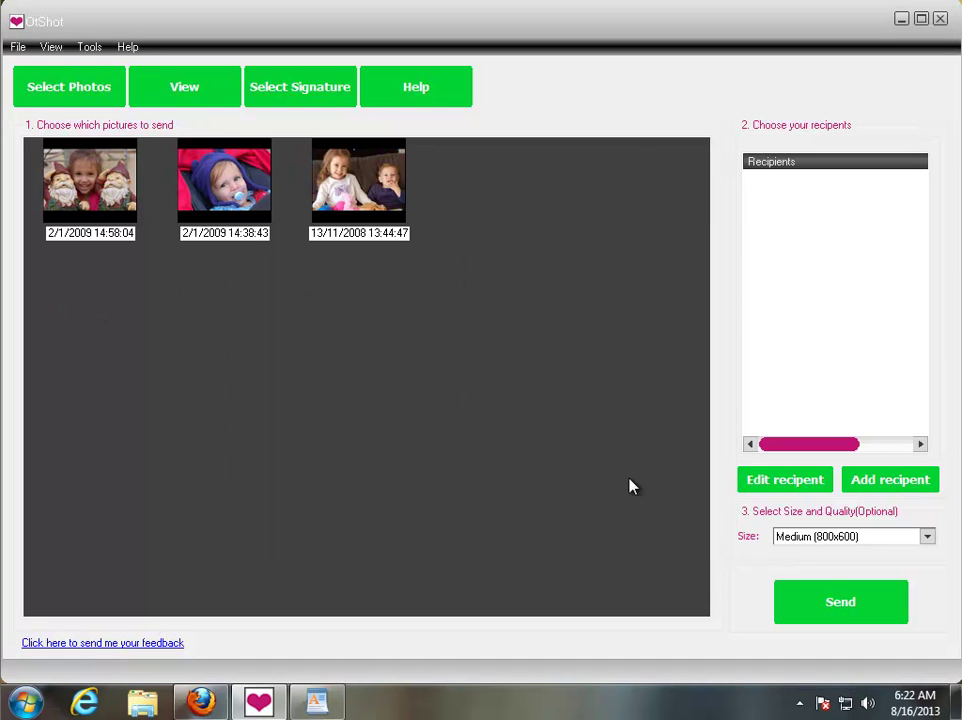
Step: Switch to WordPad, review the recommendation and numbered steps in the "How to Uninstall..." document, and close it
{"action": "left_click", "coordinate": [345, 698]}
{"action": "left_click", "coordinate": [572, 275]}
{"action": "left_click_drag", "start_coordinate": [674, 286], "coordinate": [176, 221]}
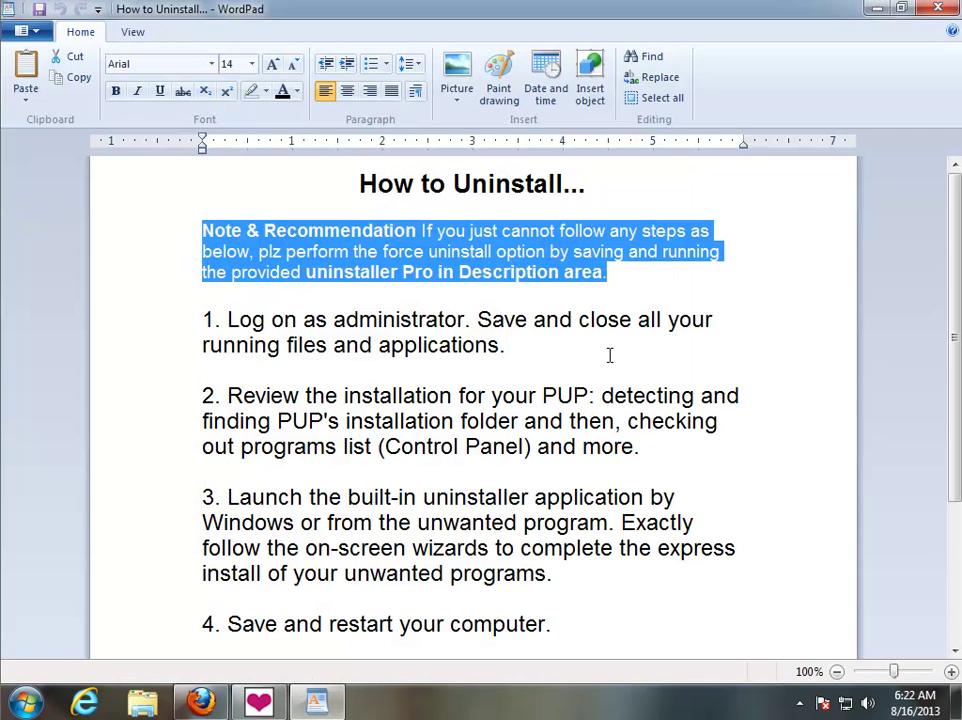
{"action": "left_click", "coordinate": [571, 348]}
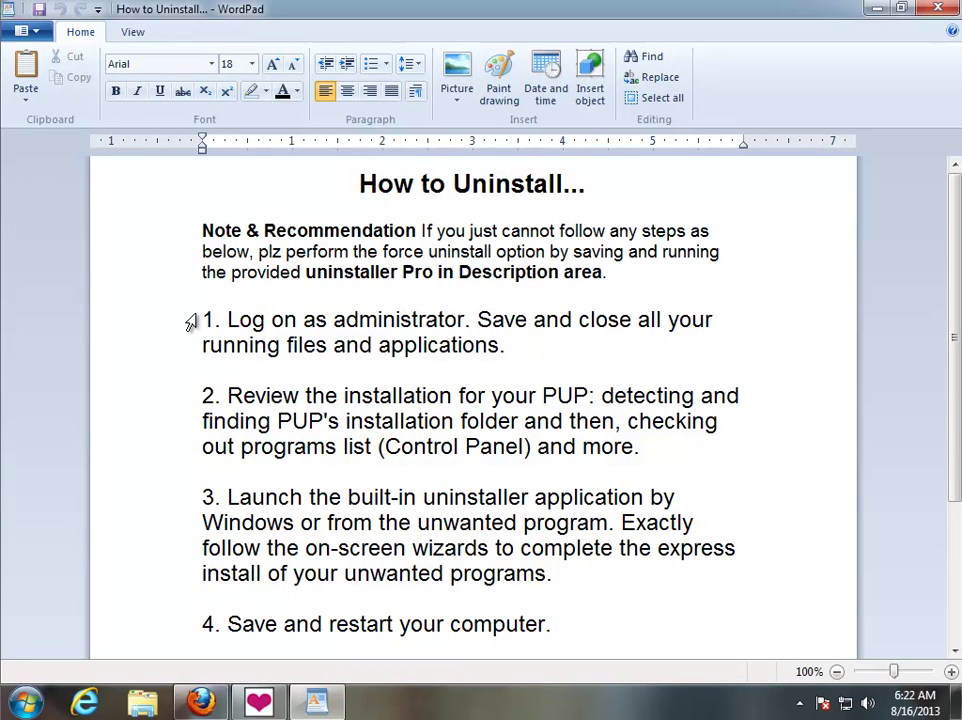
{"action": "left_click_drag", "start_coordinate": [202, 320], "coordinate": [403, 715]}
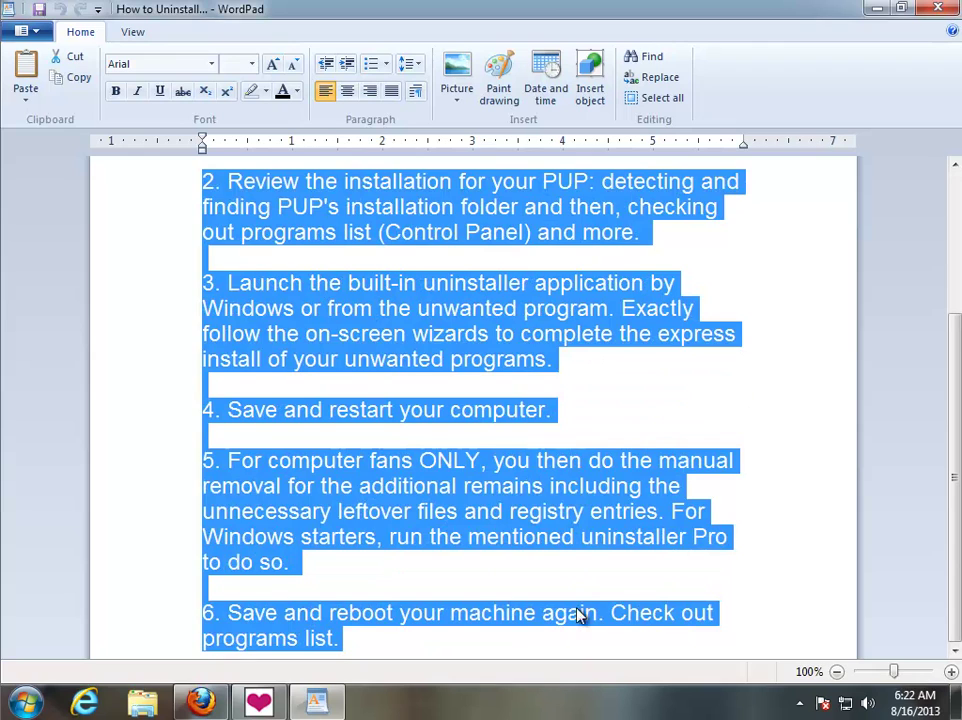
{"action": "left_click", "coordinate": [807, 560]}
{"action": "scroll", "coordinate": [955, 430], "scroll_direction": "up", "scroll_amount": 3}
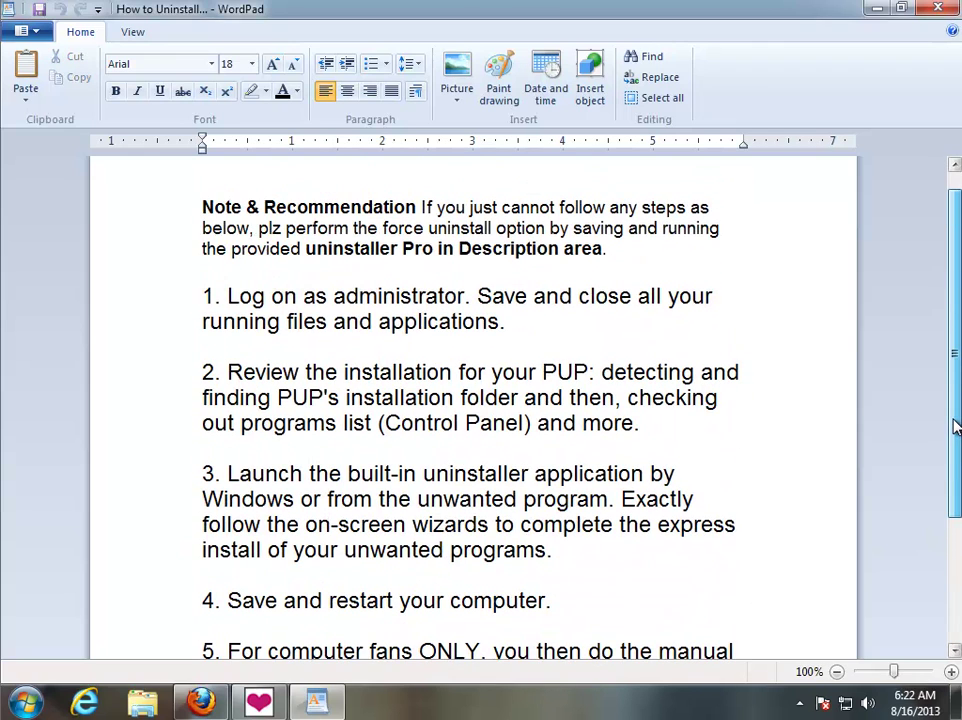
{"action": "left_click_drag", "start_coordinate": [955, 428], "coordinate": [955, 552]}
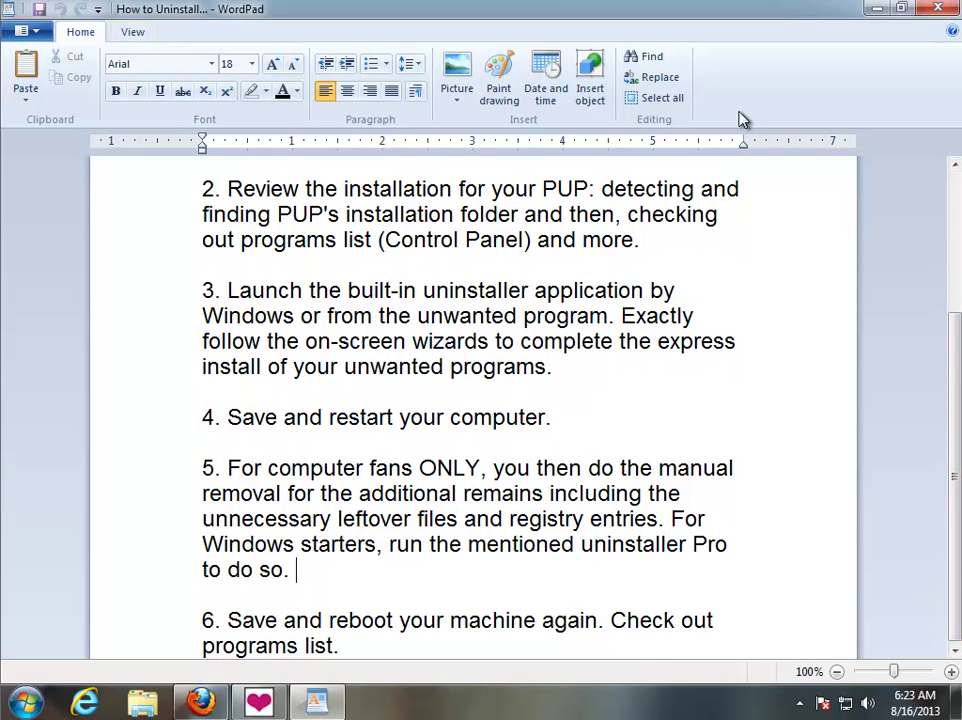
{"action": "left_click", "coordinate": [940, 9]}
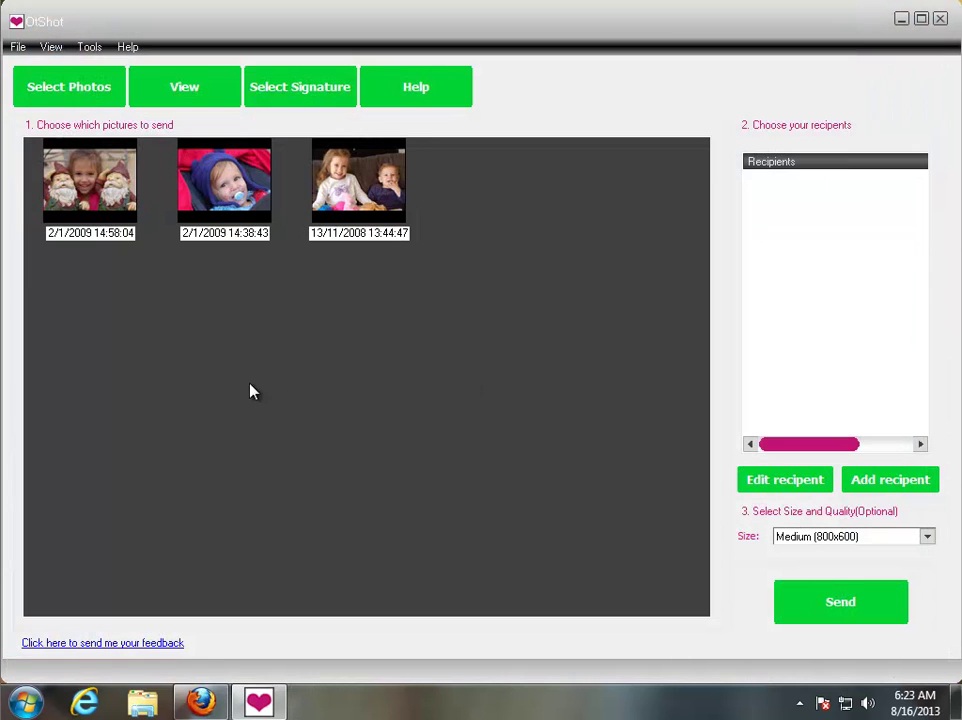
Step: Exit the OtShot program and refresh the desktop
{"action": "left_click", "coordinate": [19, 47]}
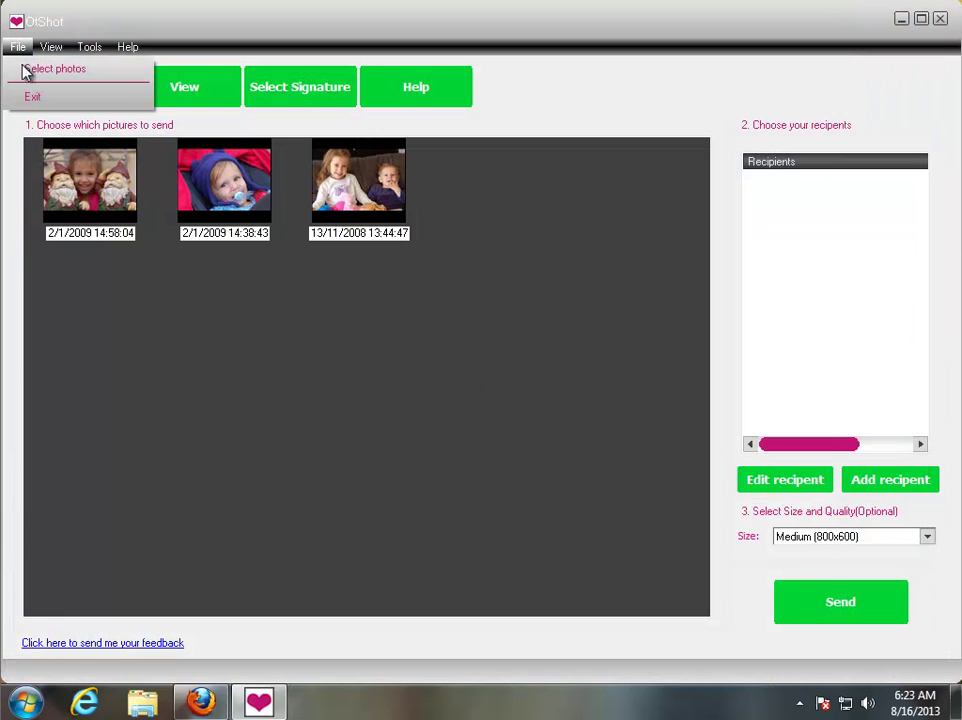
{"action": "left_click", "coordinate": [33, 97]}
{"action": "right_click", "coordinate": [328, 399]}
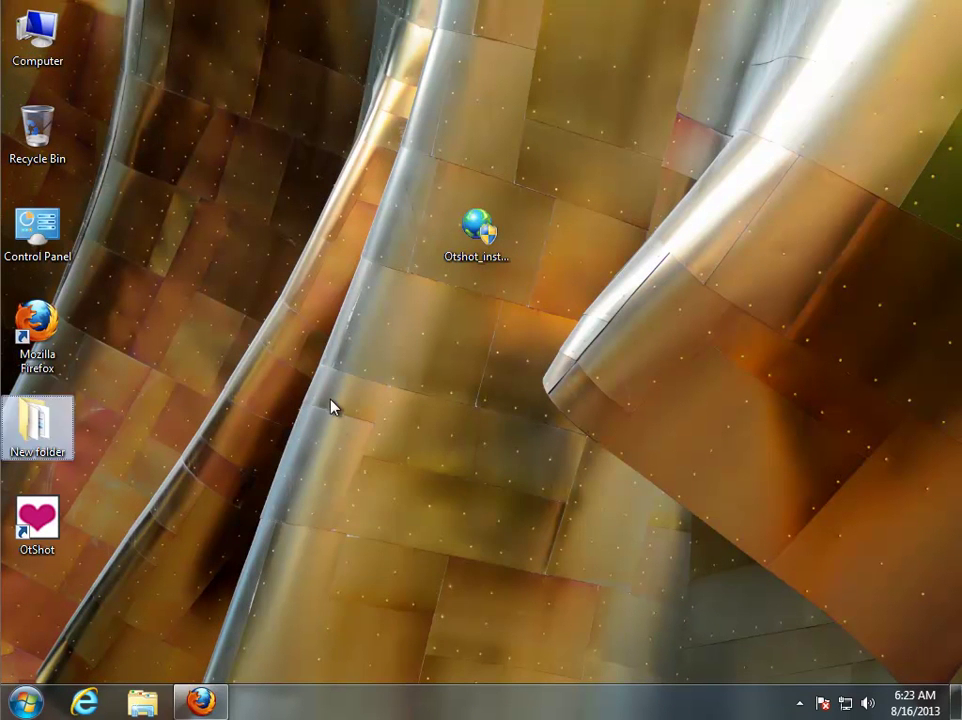
{"action": "left_click", "coordinate": [378, 451]}
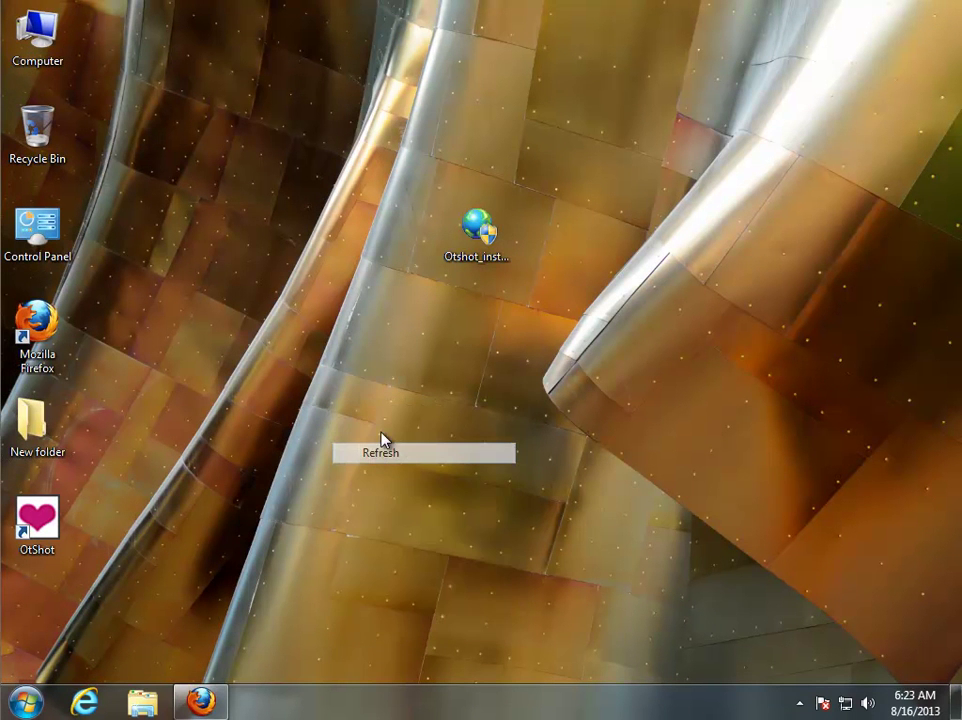
Step: Open OtShot's installation folder through the properties of its Start menu shortcut, and close the properties without changes
{"action": "left_click", "coordinate": [25, 701]}
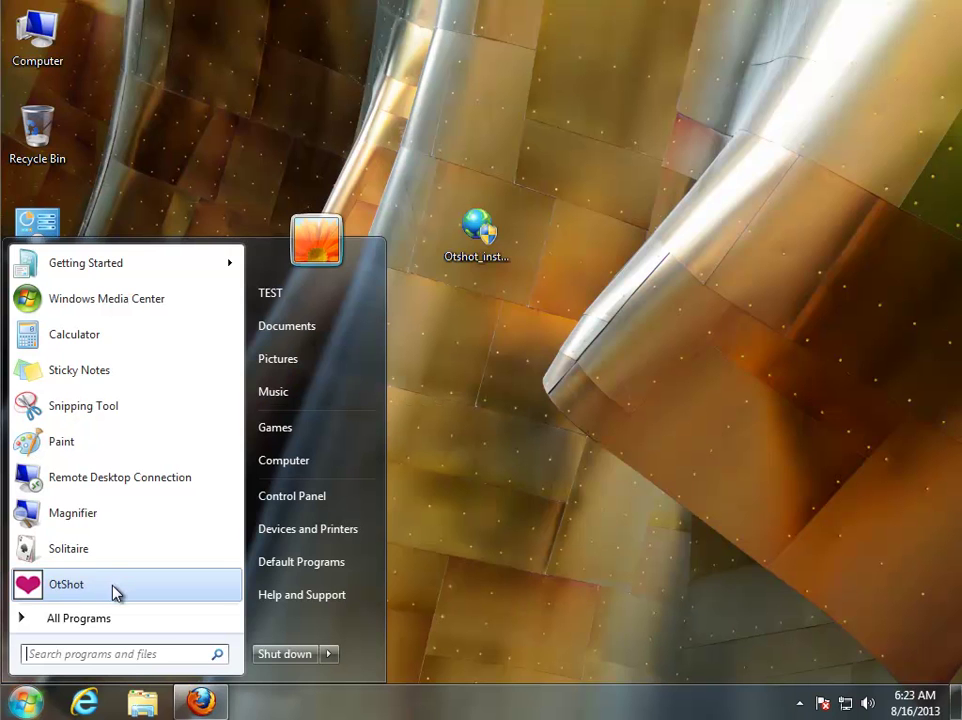
{"action": "left_click", "coordinate": [75, 618]}
{"action": "left_click", "coordinate": [80, 507]}
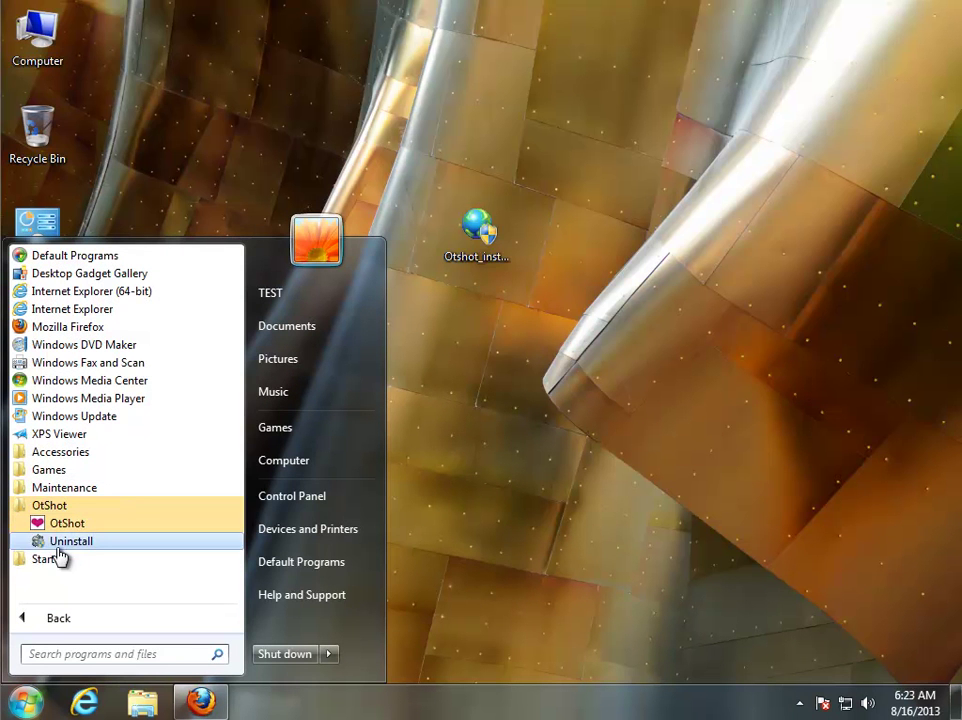
{"action": "right_click", "coordinate": [86, 525]}
{"action": "left_click", "coordinate": [142, 512]}
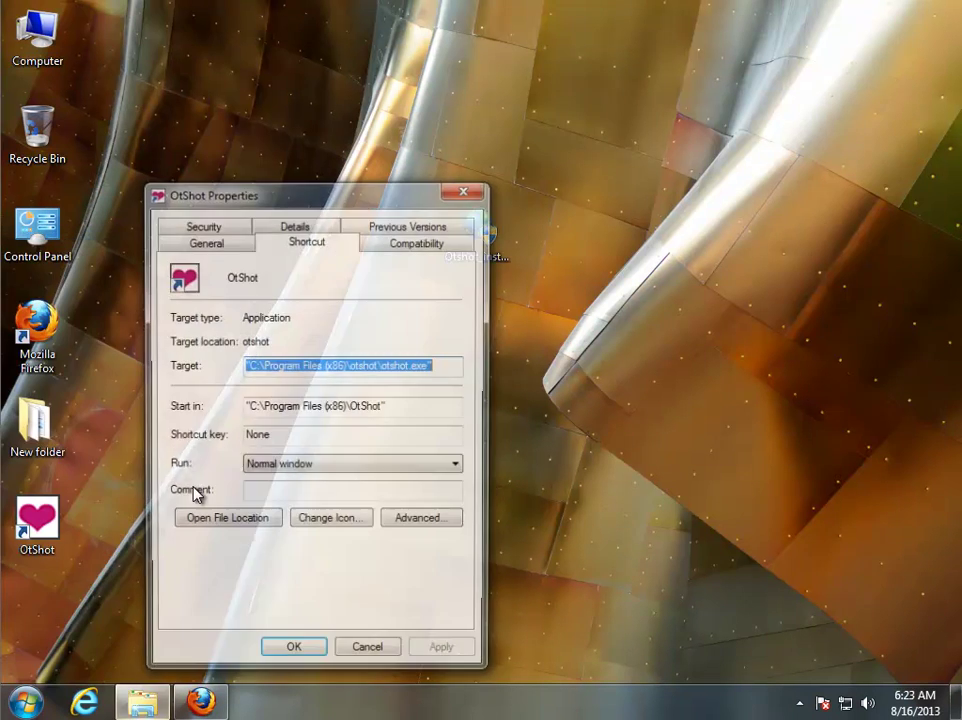
{"action": "left_click", "coordinate": [249, 520]}
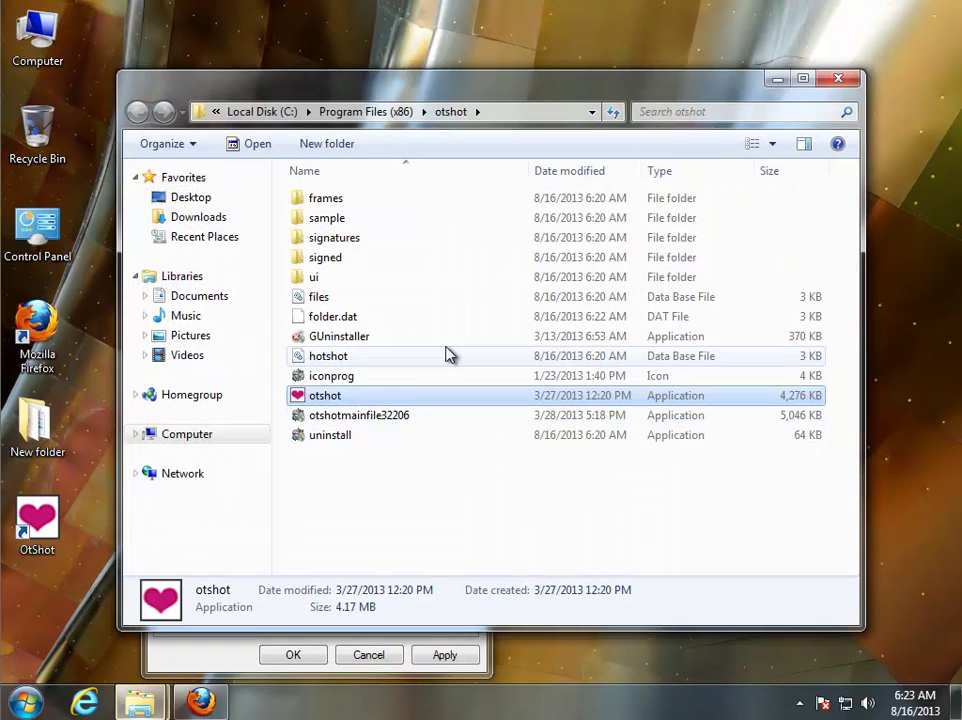
{"action": "left_click", "coordinate": [367, 655]}
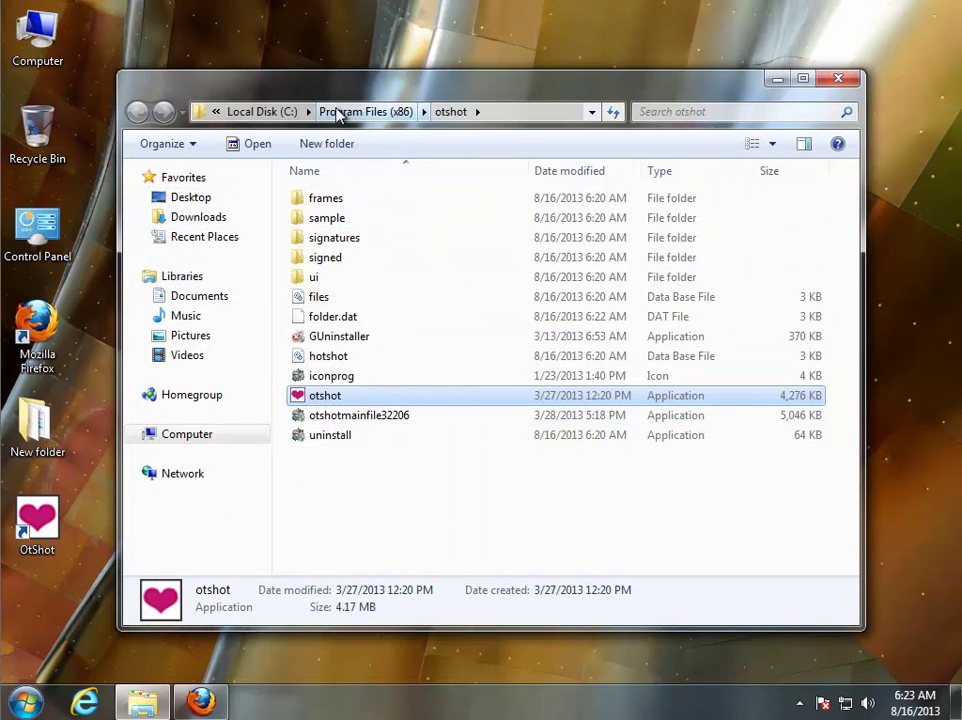
Step: Locate the otshot folder within Program Files (x86), leaving its name unchanged, and minimize the maximized Explorer window
{"action": "left_click", "coordinate": [320, 111]}
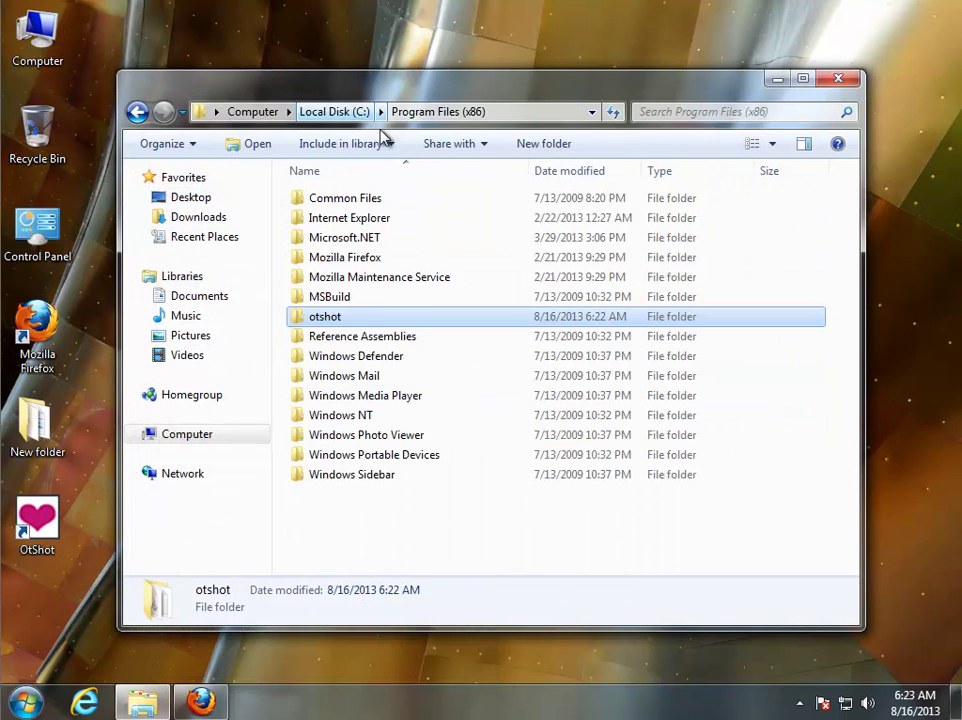
{"action": "left_click", "coordinate": [330, 322]}
{"action": "right_click", "coordinate": [326, 320]}
{"action": "left_click", "coordinate": [376, 376]}
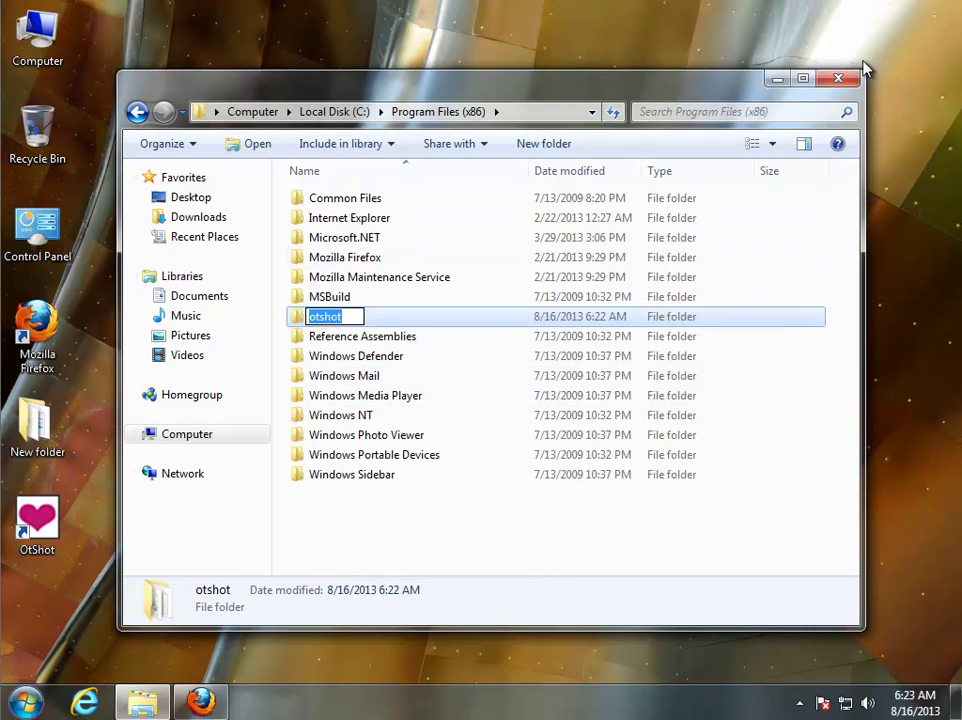
{"action": "left_click", "coordinate": [803, 78]}
{"action": "left_click", "coordinate": [872, 8]}
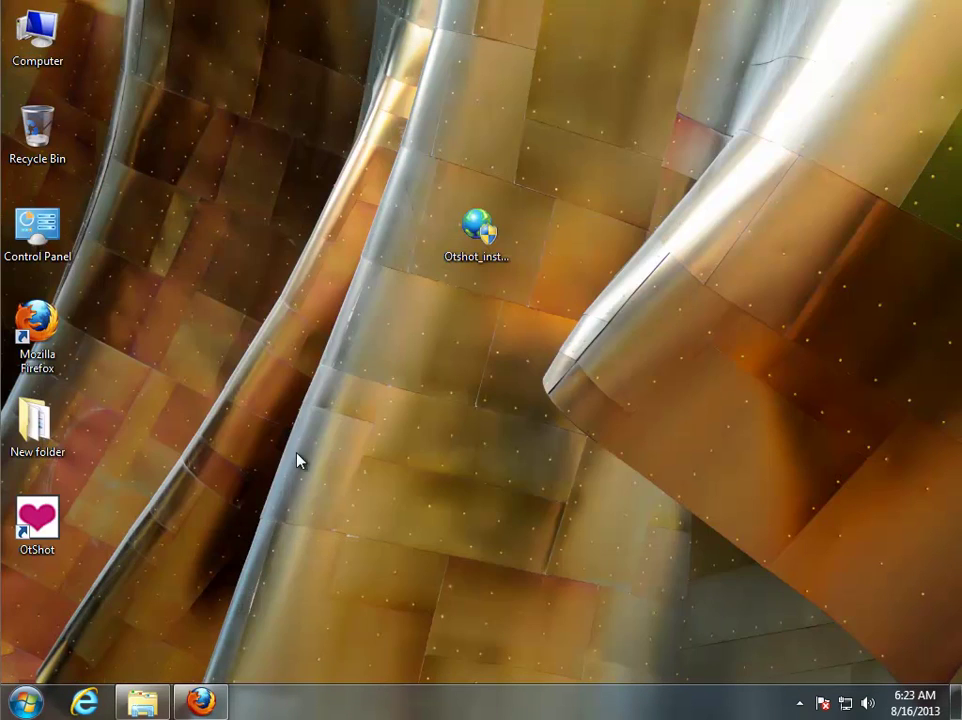
Step: Open Programs and Features from the Control Panel in a maximized window and select OtShot in the program list
{"action": "double_click", "coordinate": [55, 235]}
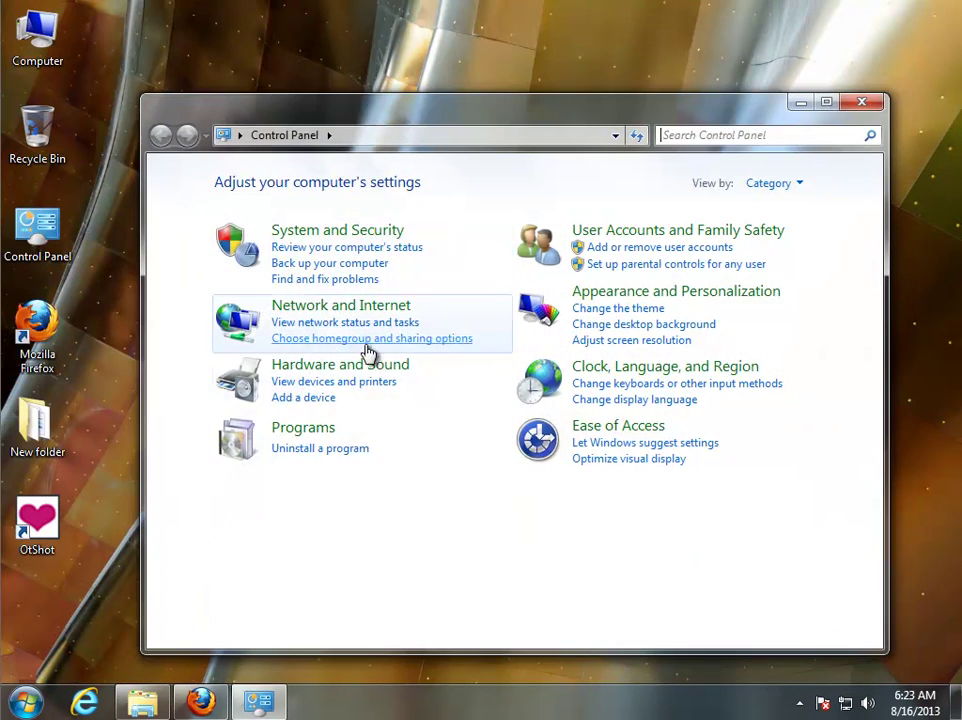
{"action": "left_click", "coordinate": [330, 451]}
{"action": "left_click", "coordinate": [826, 102]}
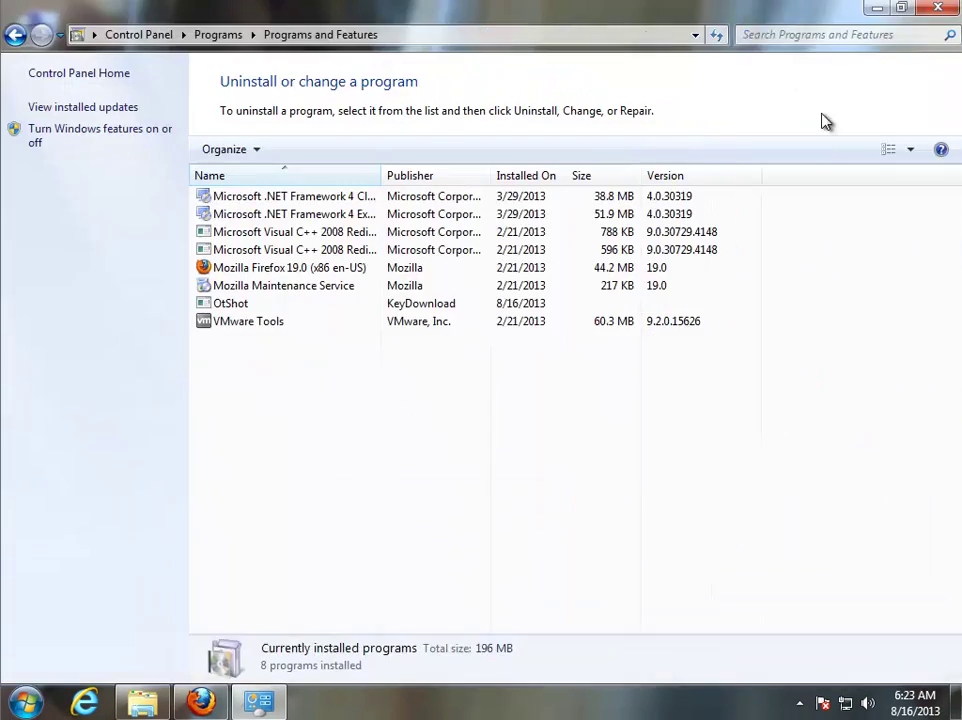
{"action": "left_click", "coordinate": [216, 305]}
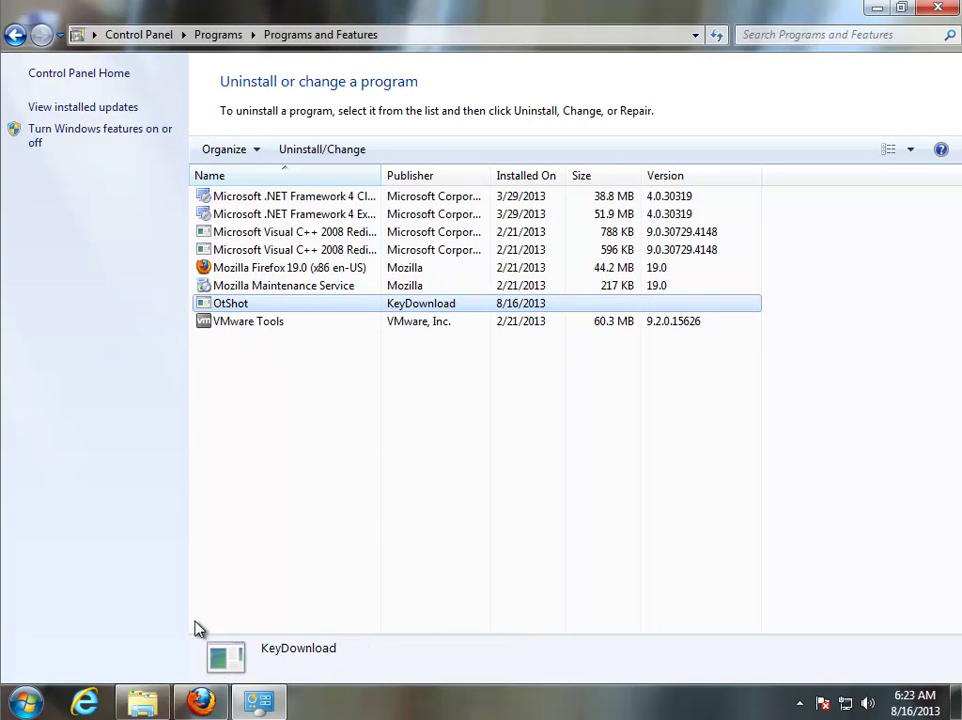
Step: Switch to Firefox, decline sending usage information to Mozilla, check the available search engines, and close the browser
{"action": "left_click", "coordinate": [200, 702]}
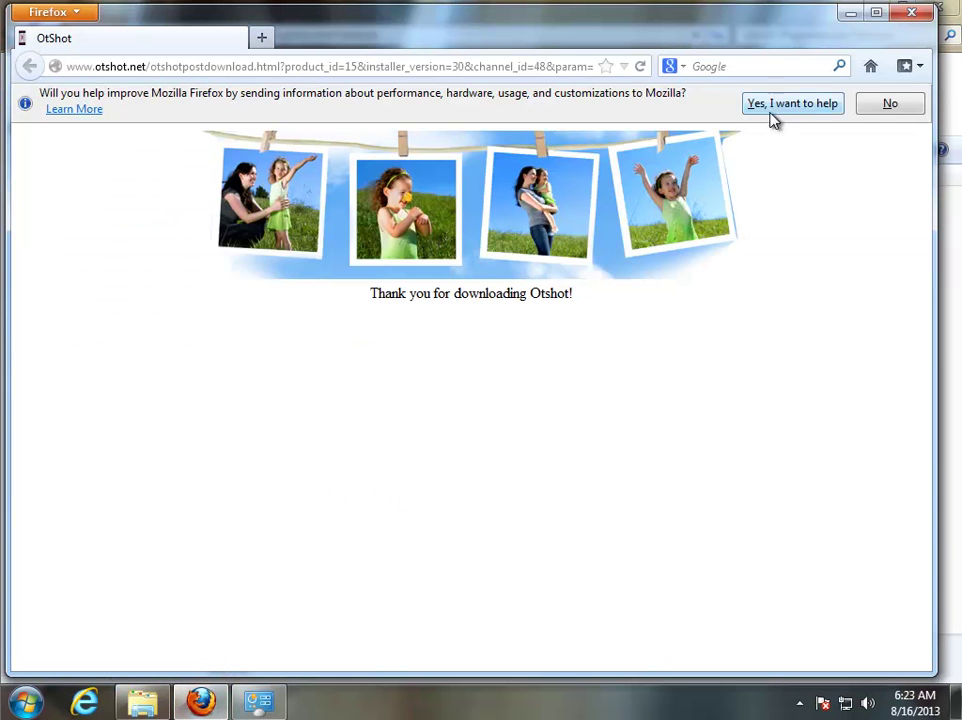
{"action": "left_click", "coordinate": [890, 106]}
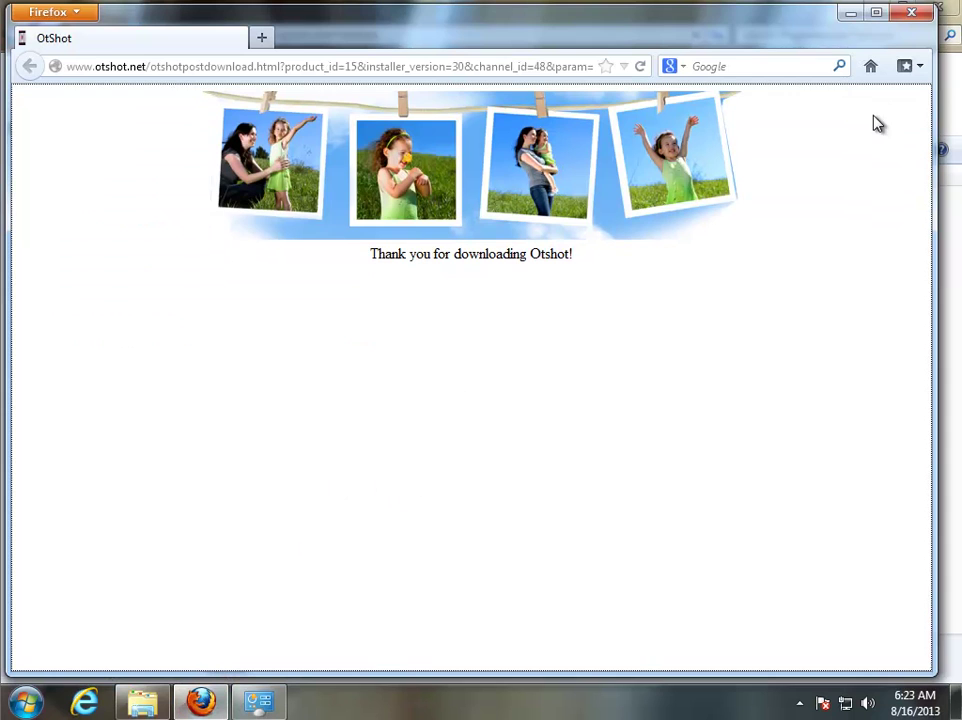
{"action": "left_click", "coordinate": [670, 66]}
{"action": "left_click", "coordinate": [681, 275]}
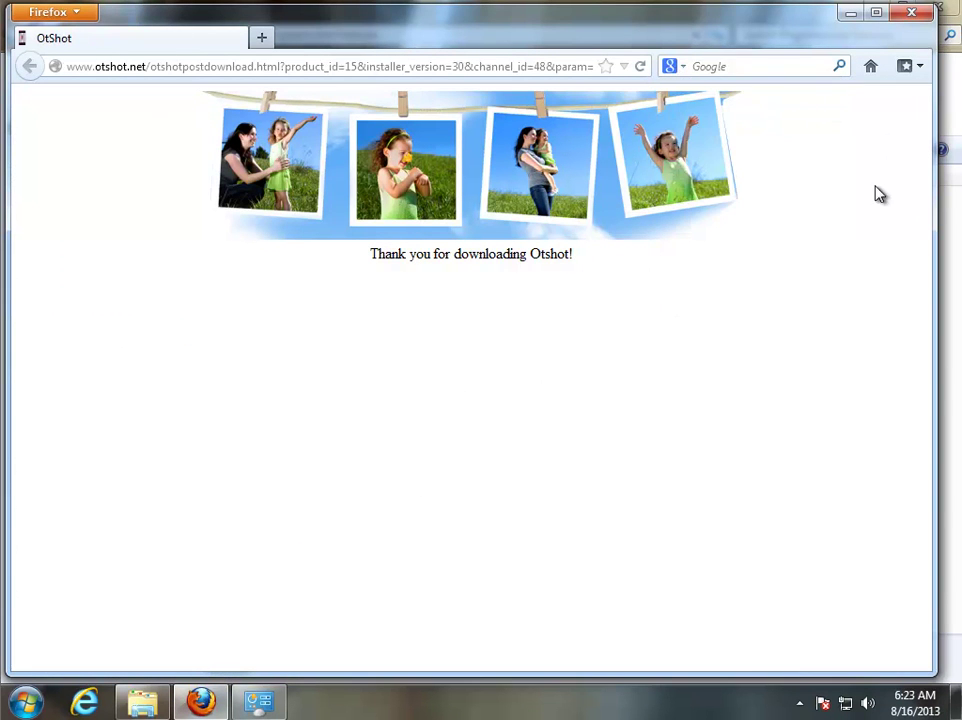
{"action": "left_click", "coordinate": [913, 16]}
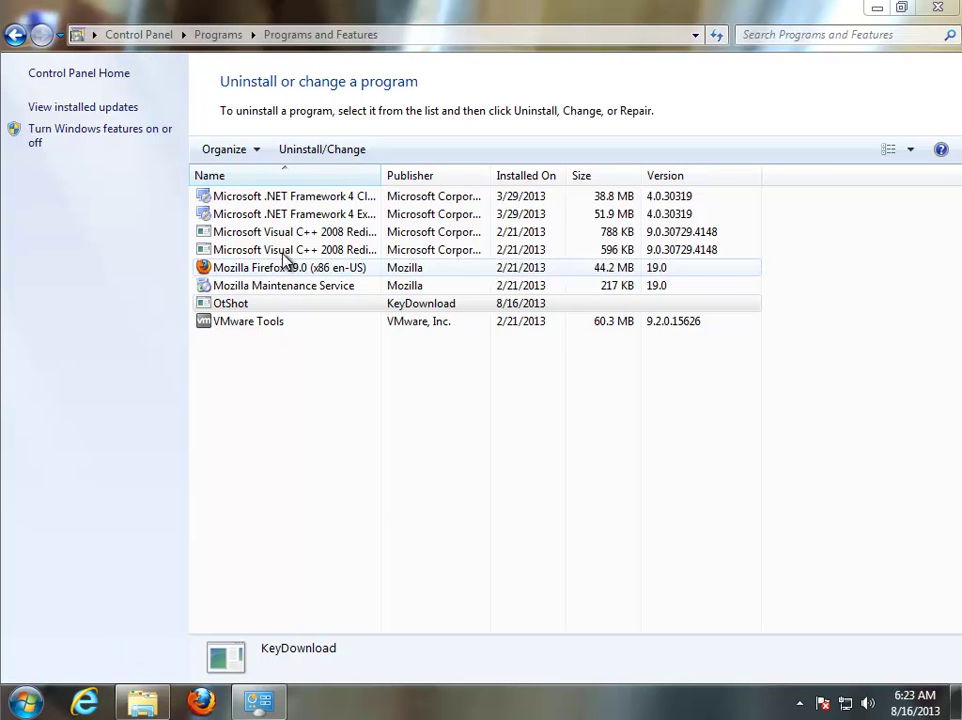
Step: Run the uninstaller for OtShot, check its folder C:\Program Files (x86)\OtShot\, and start the uninstallation
{"action": "left_click", "coordinate": [309, 151]}
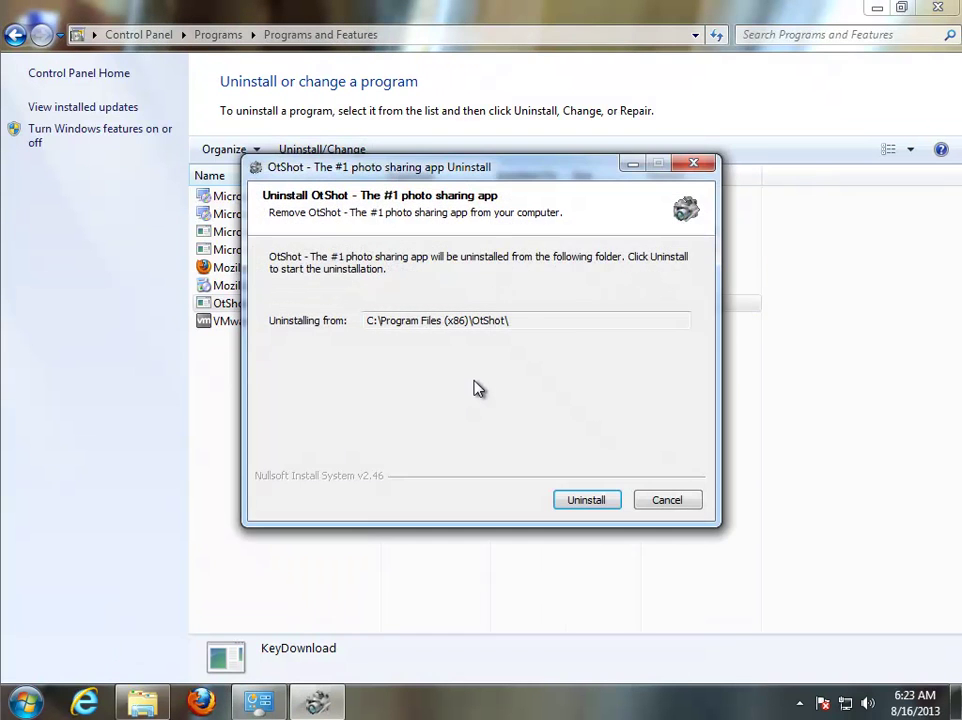
{"action": "left_click_drag", "start_coordinate": [650, 244], "coordinate": [712, 283]}
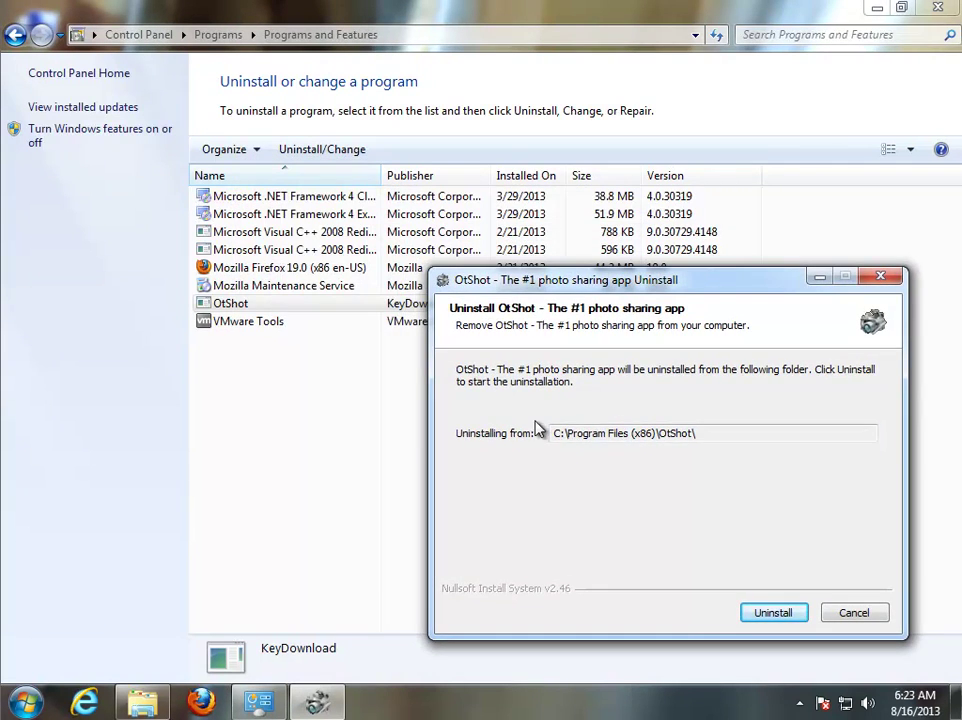
{"action": "left_click_drag", "start_coordinate": [756, 432], "coordinate": [550, 436]}
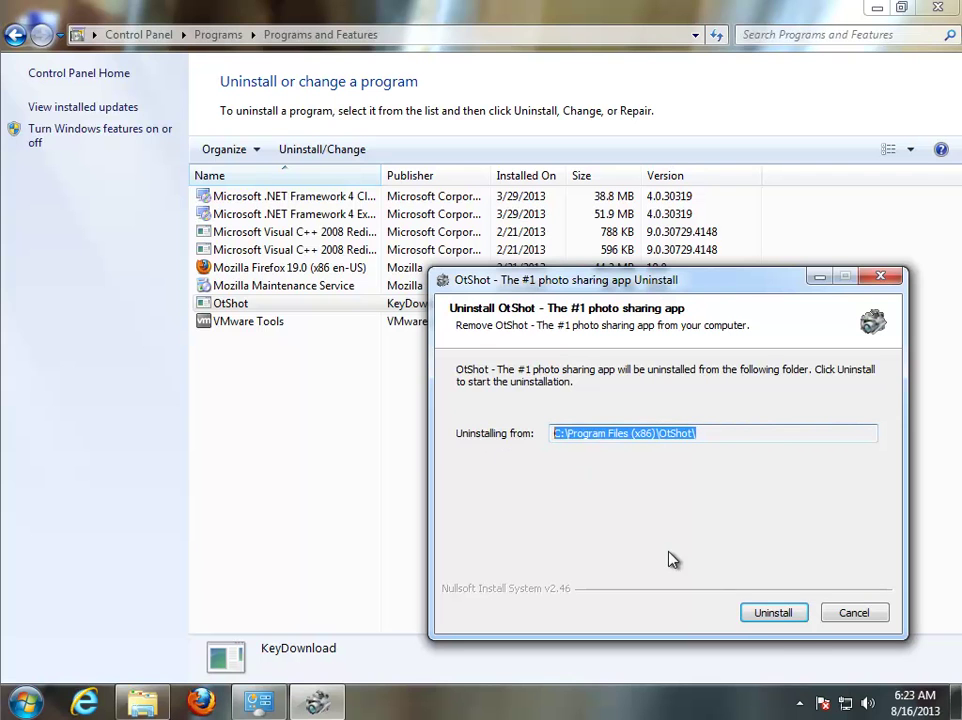
{"action": "left_click", "coordinate": [779, 616]}
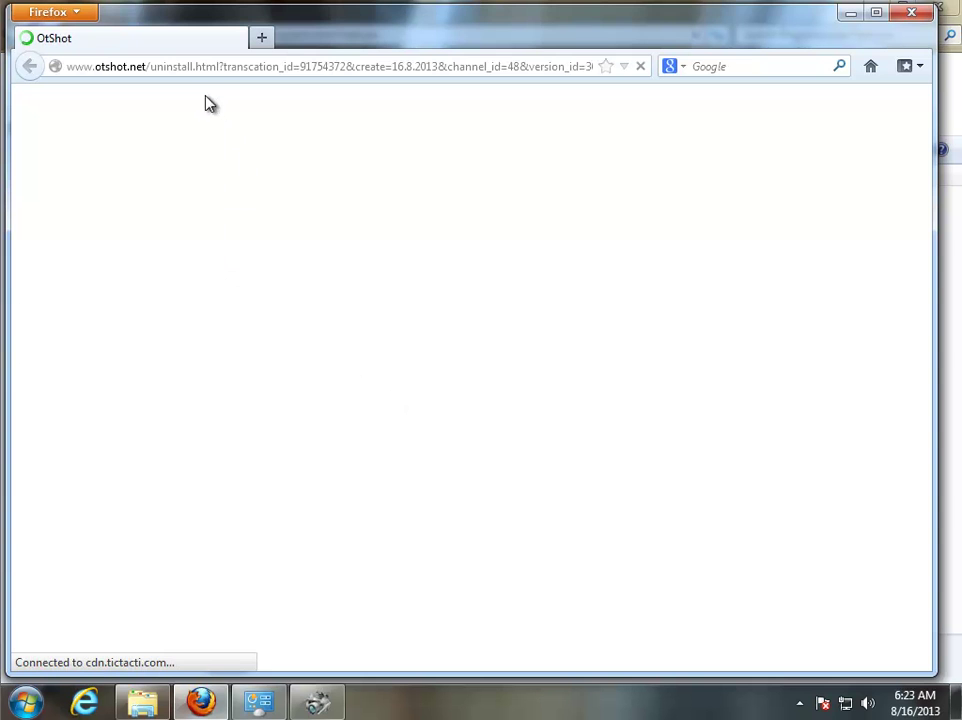
Step: Check the address of the OtShot uninstall web page, then close the browser and the finished uninstaller
{"action": "left_click_drag", "start_coordinate": [163, 66], "coordinate": [867, 39]}
{"action": "left_click", "coordinate": [818, 288]}
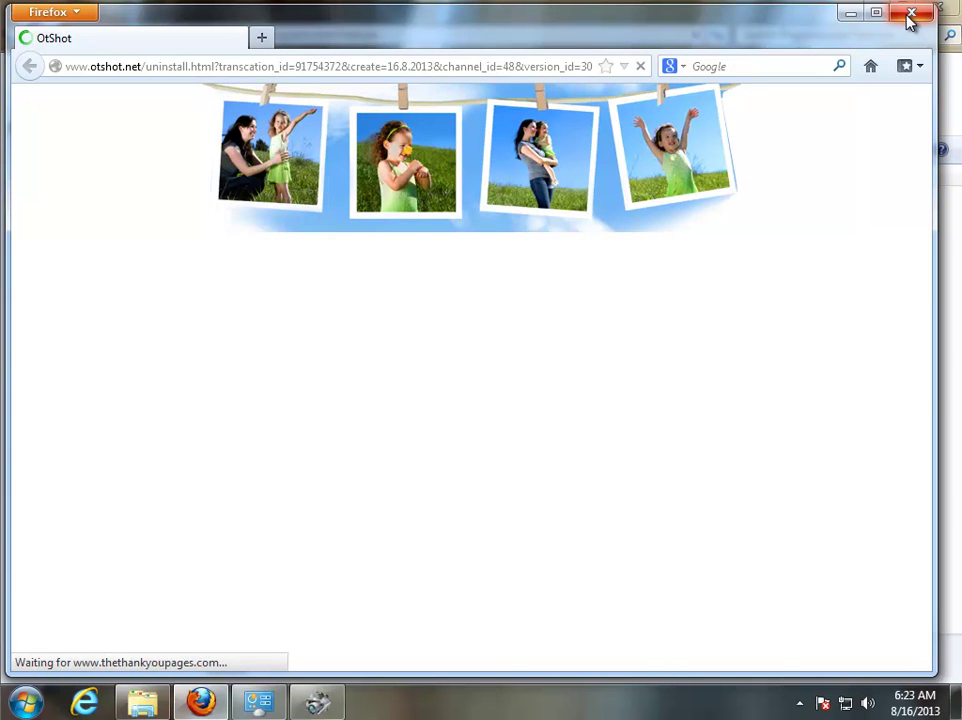
{"action": "left_click", "coordinate": [908, 14]}
{"action": "left_click", "coordinate": [793, 612]}
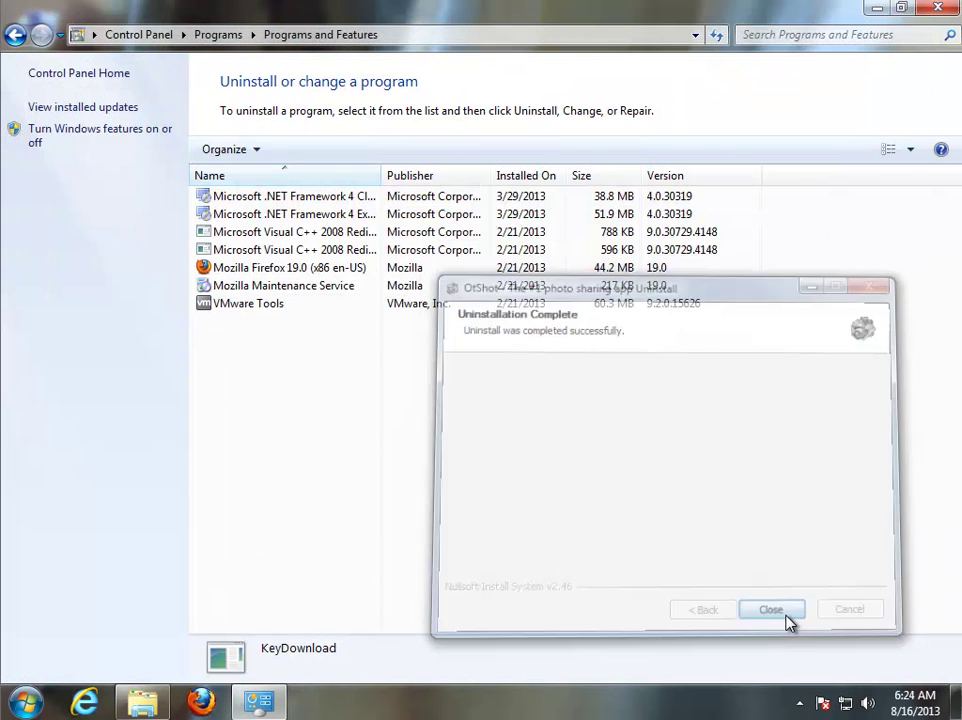
Step: Refresh the installed programs list, close Programs and Features, and refresh the desktop
{"action": "right_click", "coordinate": [321, 353]}
{"action": "left_click", "coordinate": [369, 428]}
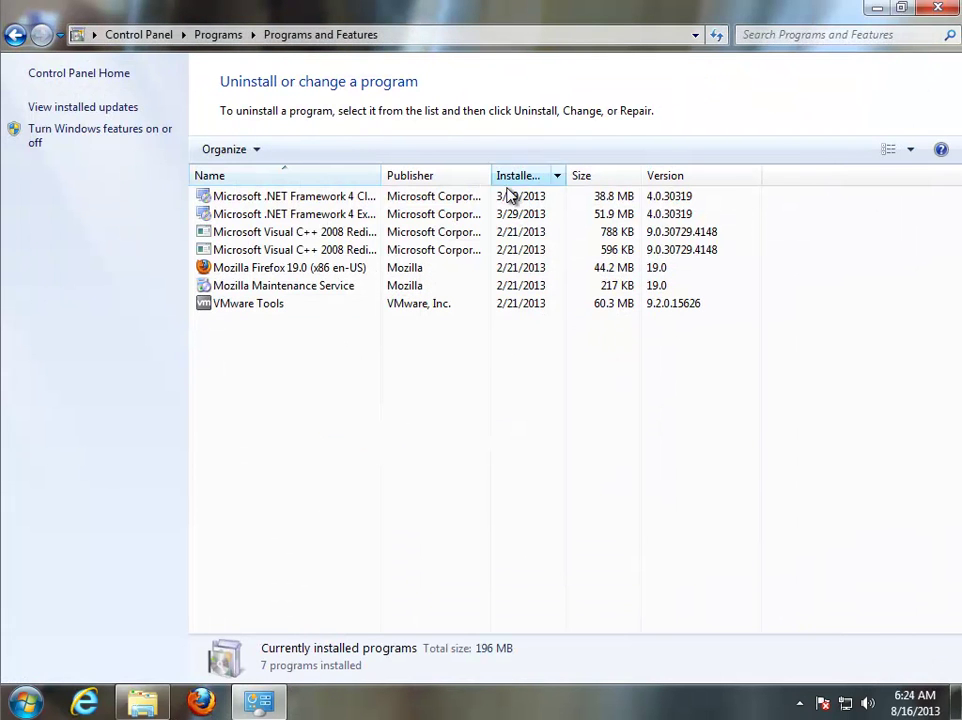
{"action": "left_click", "coordinate": [936, 9]}
{"action": "right_click", "coordinate": [315, 300]}
{"action": "left_click", "coordinate": [342, 346]}
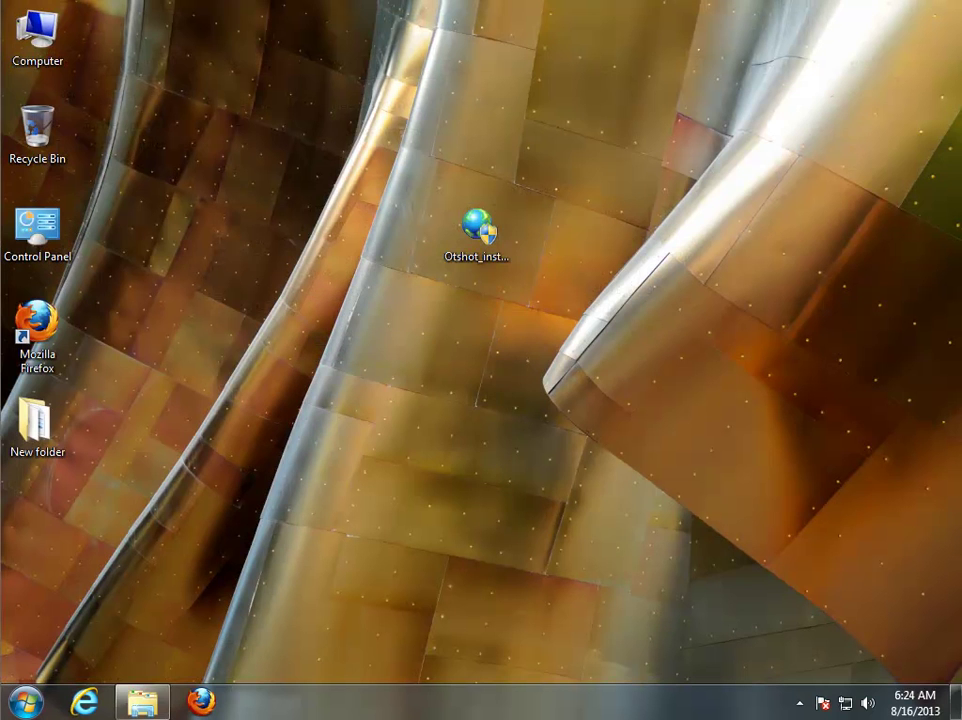
Step: Reopen the Program Files (x86) folder window and check where the computer's Restart option is, without restarting
{"action": "left_click", "coordinate": [142, 703]}
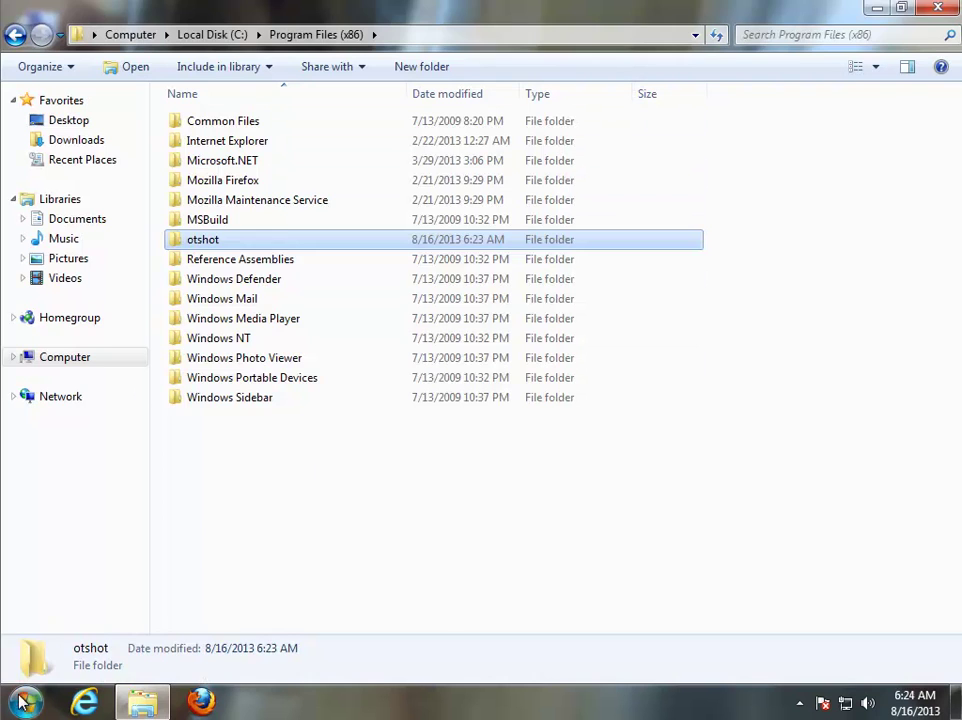
{"action": "key", "text": "super"}
{"action": "left_click", "coordinate": [326, 656]}
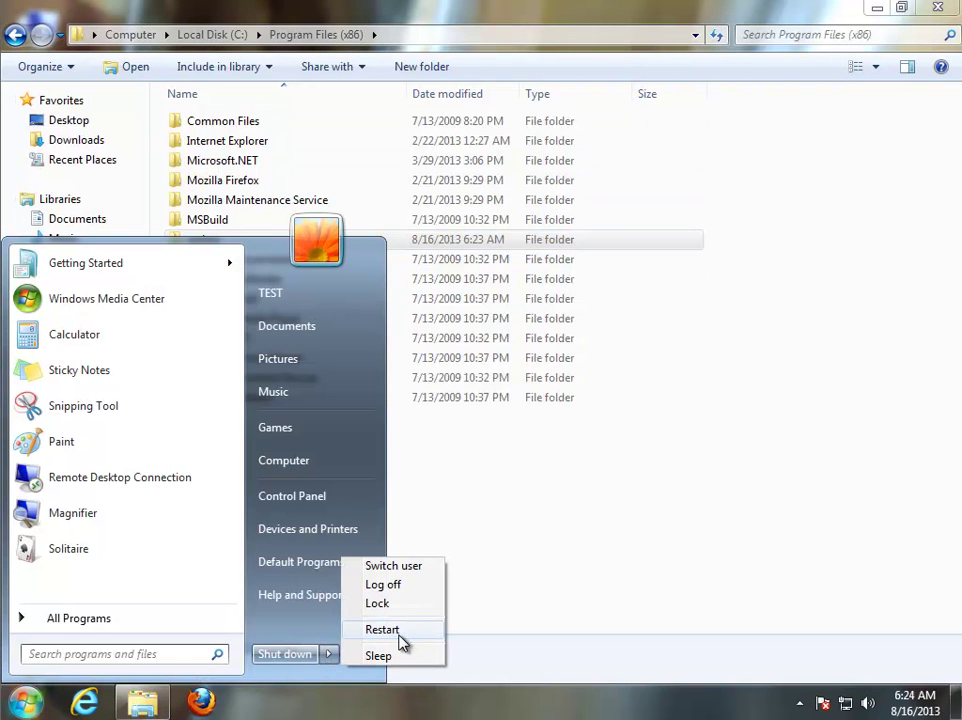
{"action": "left_click", "coordinate": [562, 459]}
{"action": "left_click", "coordinate": [341, 483]}
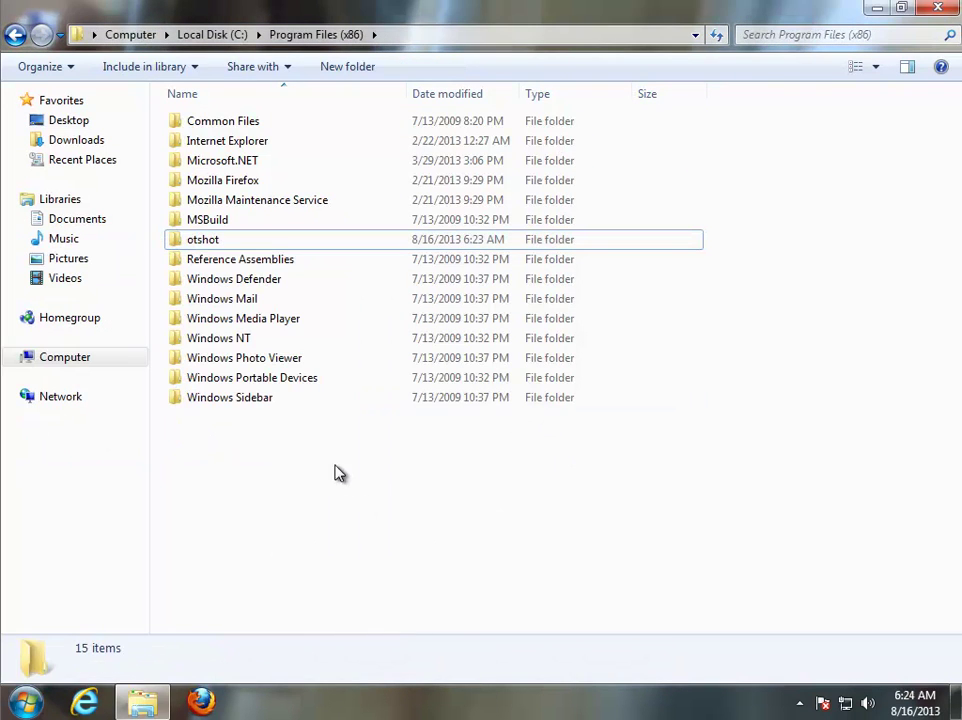
Step: Move the leftover otshot folder from C:\Program Files (x86) to the Recycle Bin
{"action": "left_click", "coordinate": [221, 245]}
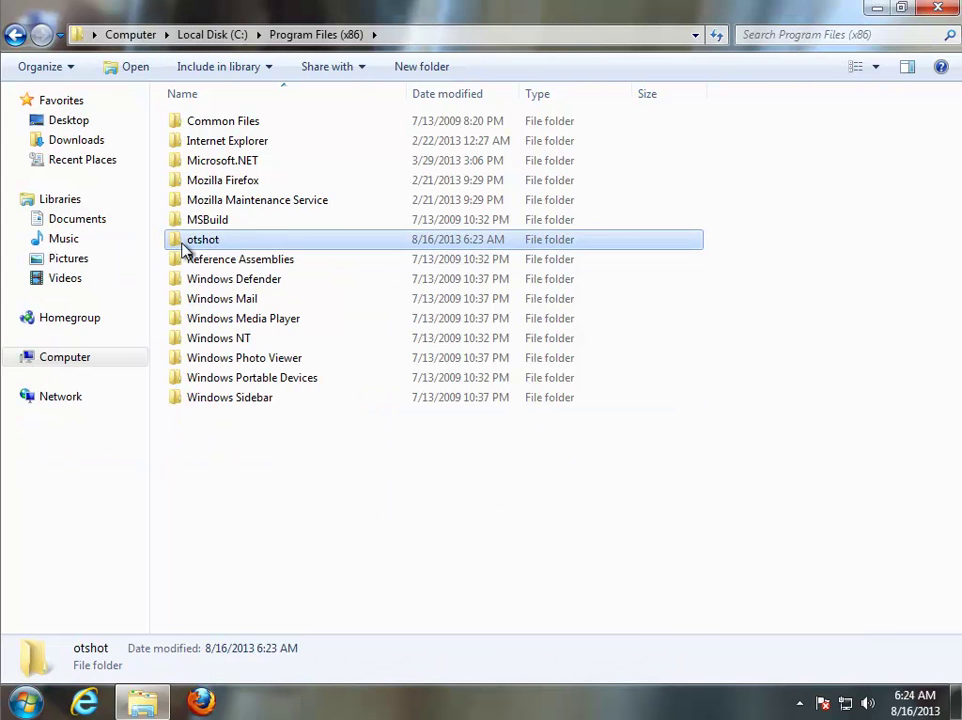
{"action": "key", "text": "Delete"}
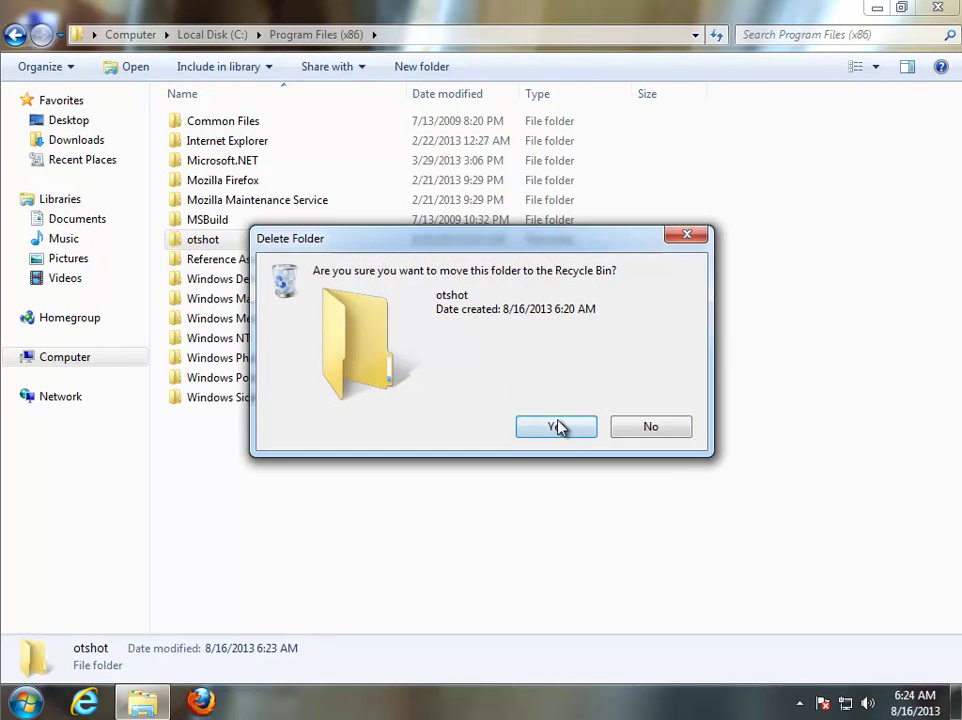
{"action": "left_click", "coordinate": [556, 427]}
{"action": "left_click", "coordinate": [457, 425]}
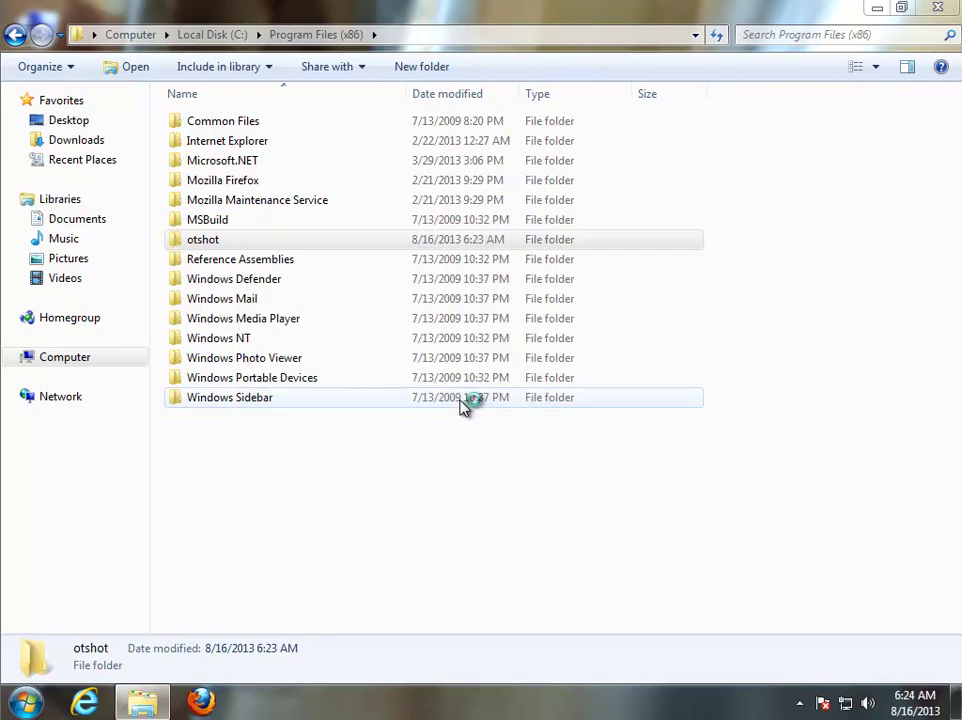
Step: Search the whole computer for otshot and minimize the search window while it runs
{"action": "left_click", "coordinate": [98, 357]}
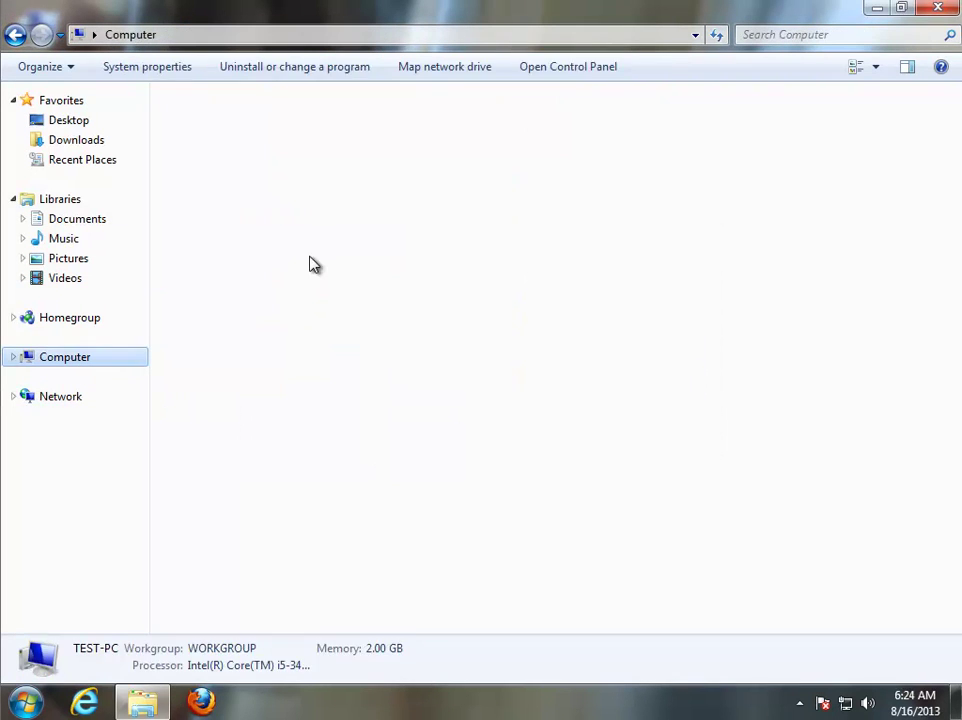
{"action": "right_click", "coordinate": [772, 34]}
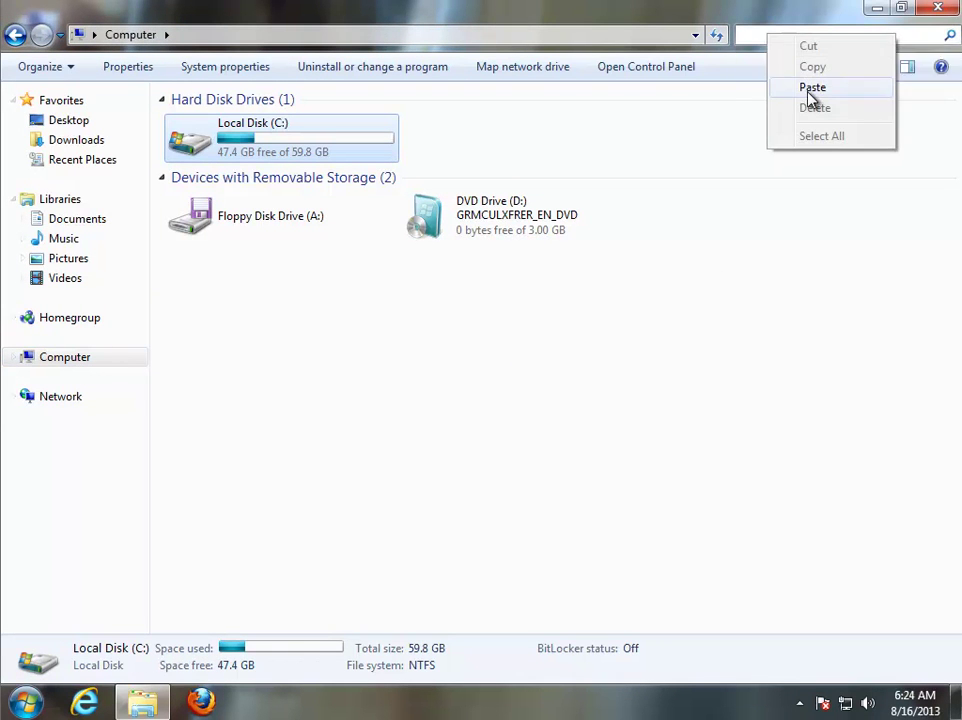
{"action": "left_click", "coordinate": [808, 87]}
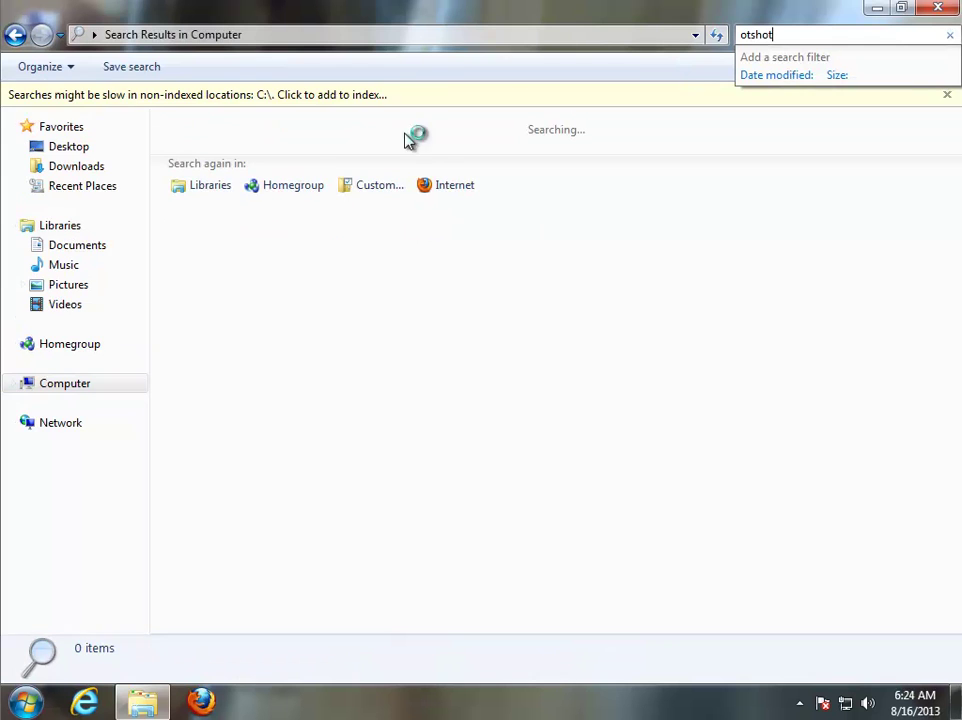
{"action": "left_click", "coordinate": [877, 8]}
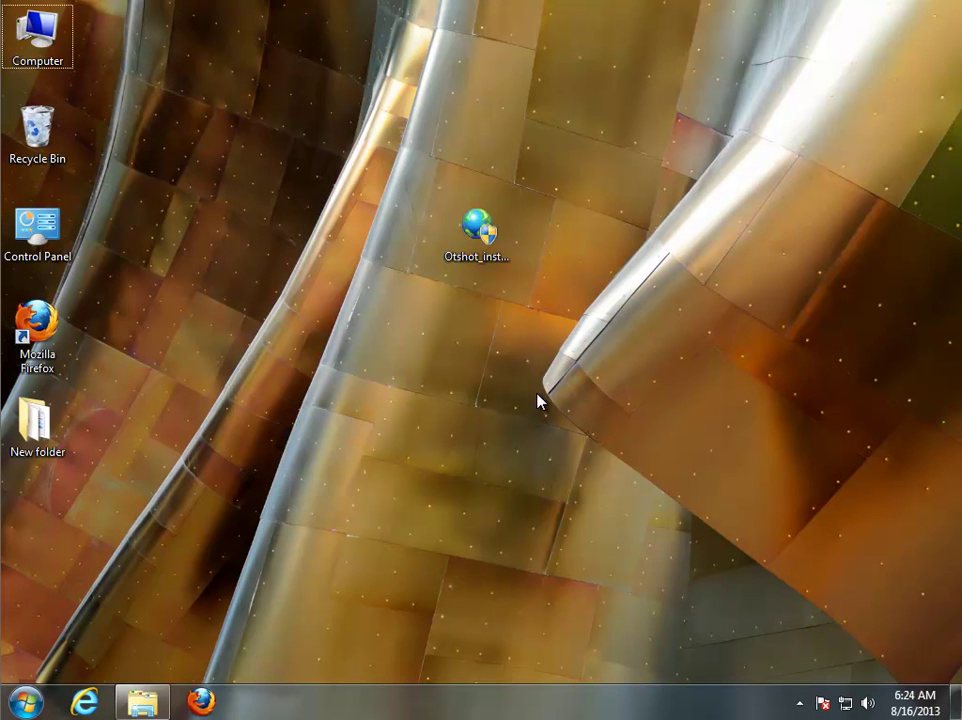
Step: Launch Registry Editor through the Run dialog and allow it to make changes to the computer
{"action": "key", "text": "super+r"}
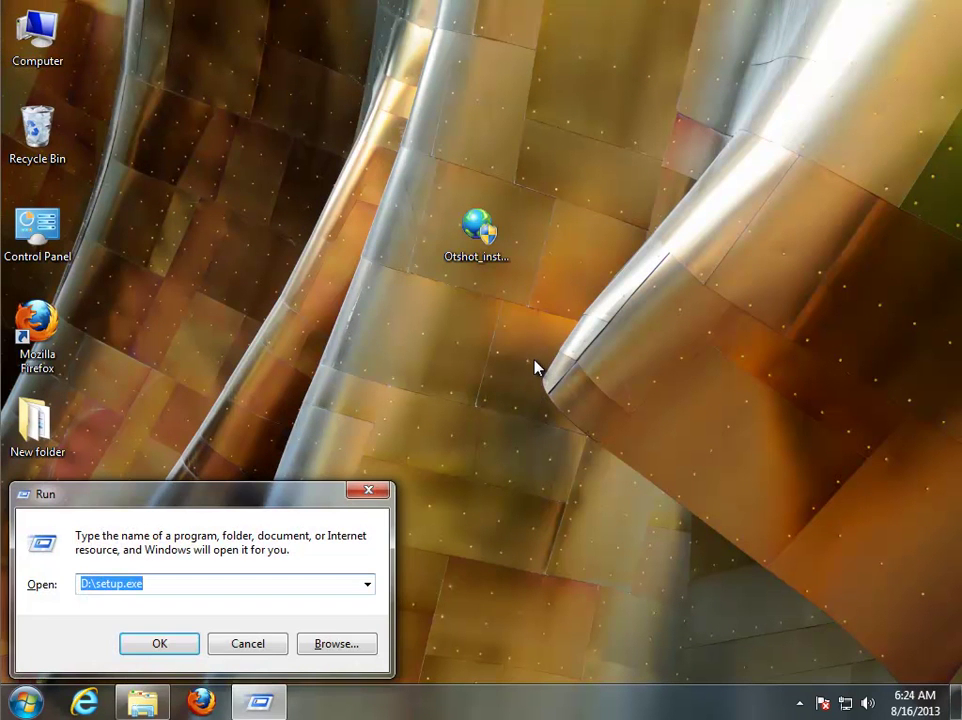
{"action": "type", "text": "Reg"}
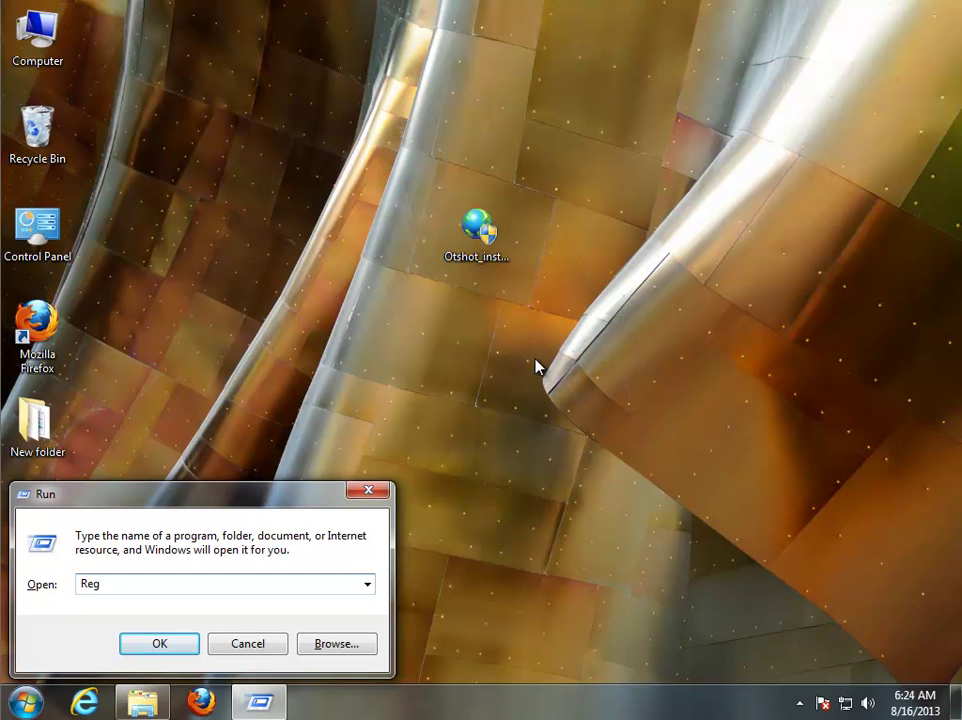
{"action": "left_click", "coordinate": [165, 643]}
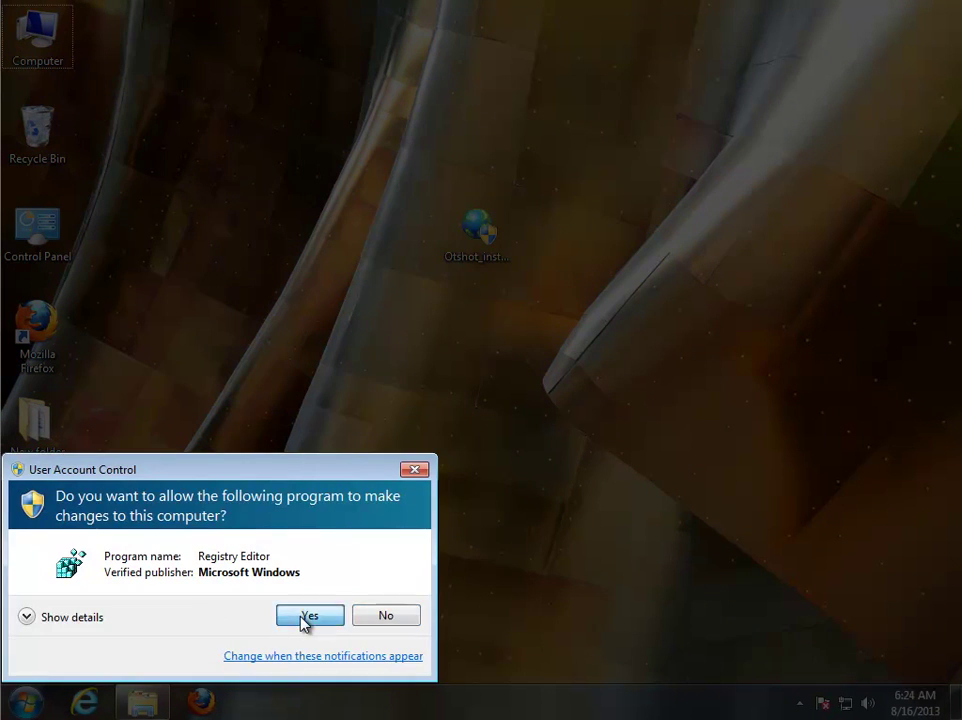
{"action": "left_click", "coordinate": [307, 617]}
{"action": "left_click", "coordinate": [681, 33]}
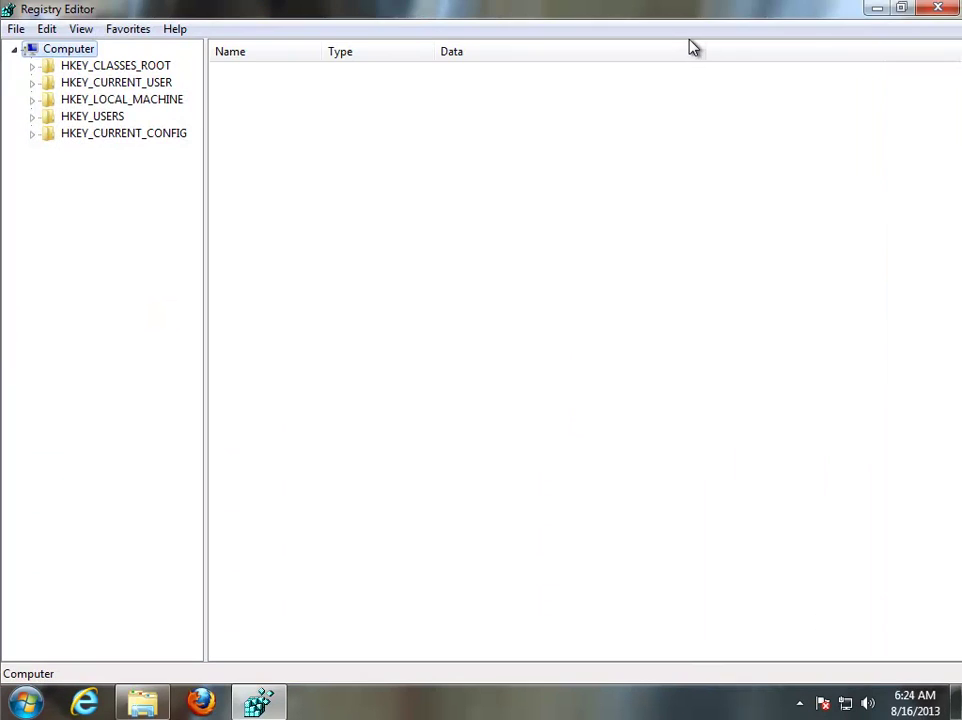
Step: Export the whole registry to the Documents folder as a registration file named reg-backup
{"action": "left_click", "coordinate": [16, 28]}
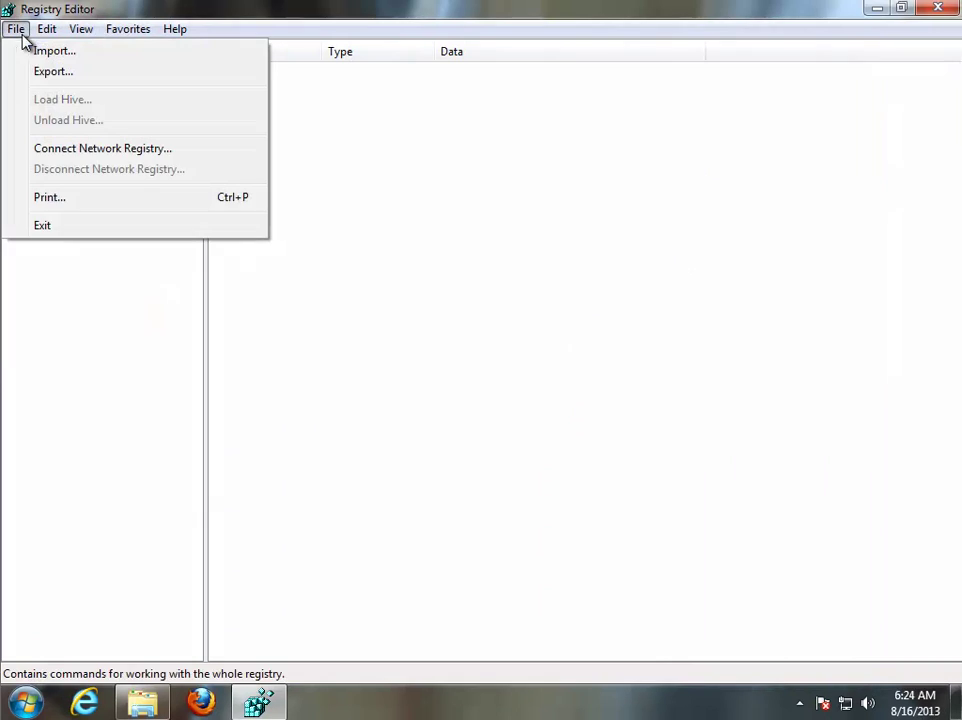
{"action": "left_click", "coordinate": [50, 72]}
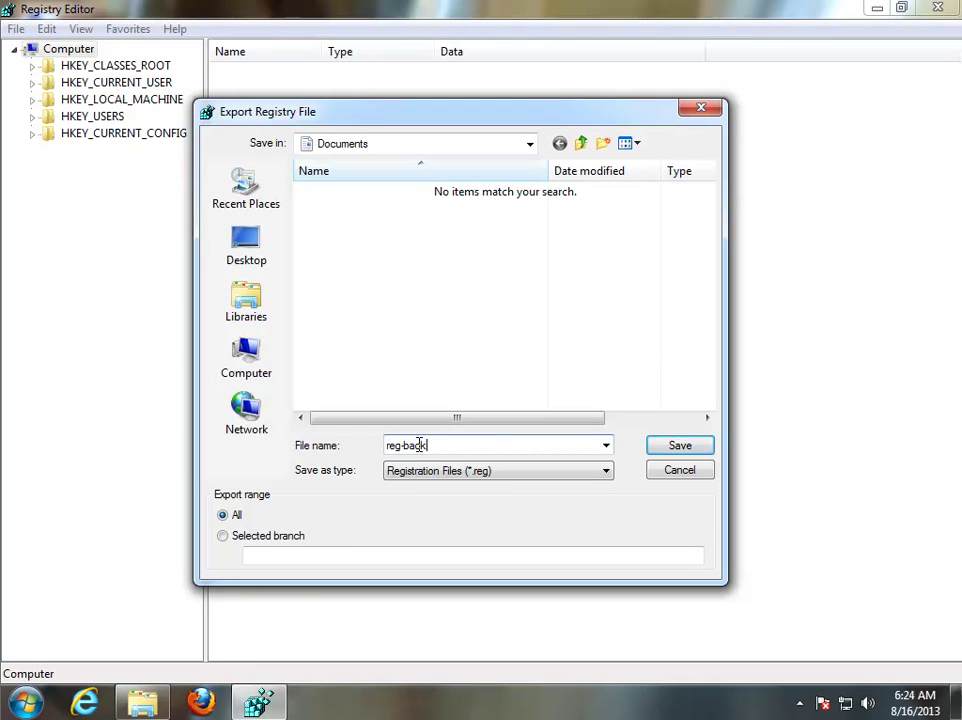
{"action": "left_click_drag", "start_coordinate": [464, 441], "coordinate": [262, 451]}
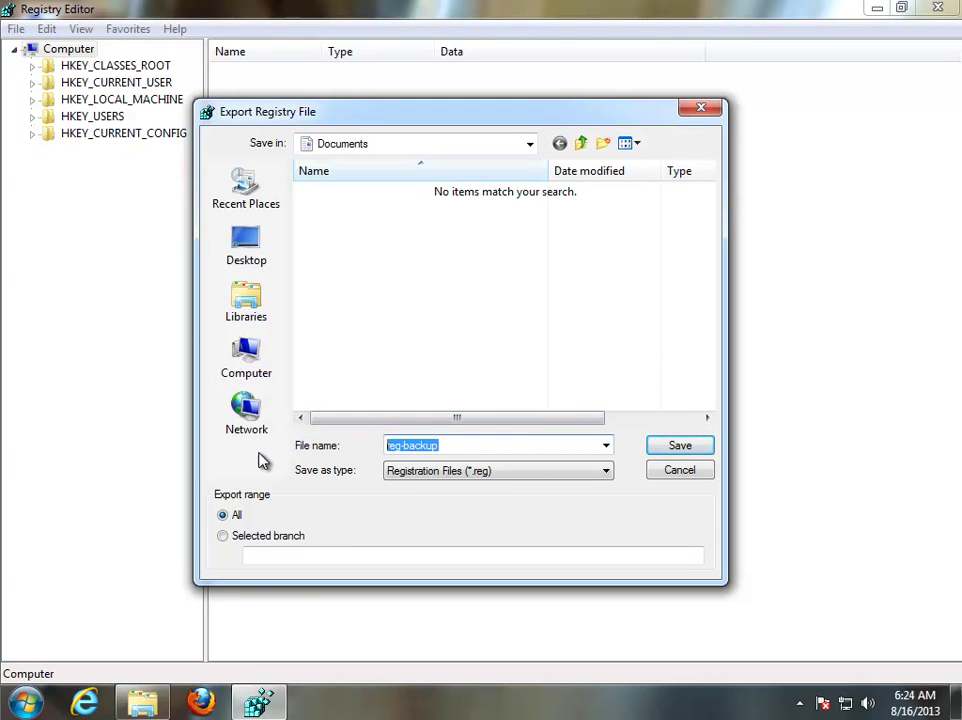
{"action": "left_click", "coordinate": [680, 446]}
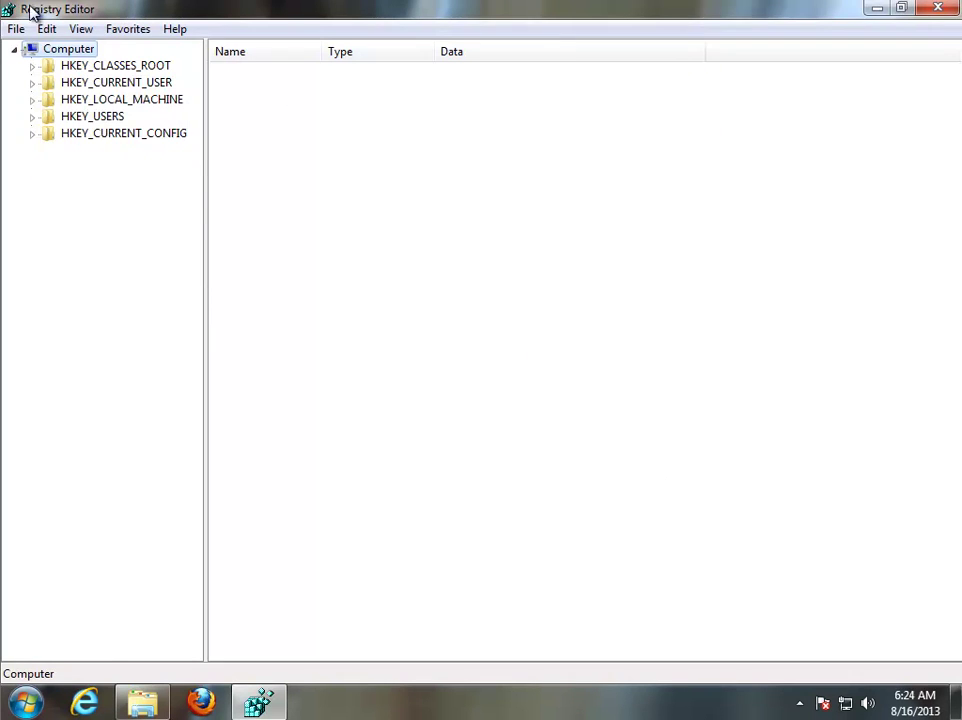
Step: Search the registry for otshot across keys, values and data
{"action": "left_click", "coordinate": [44, 31]}
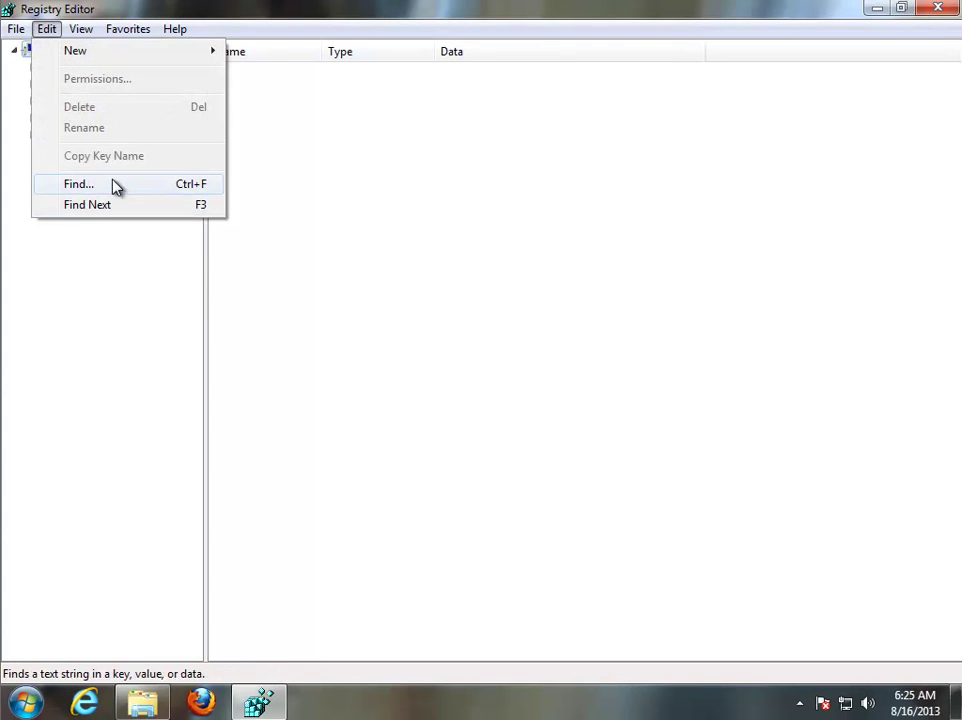
{"action": "left_click", "coordinate": [80, 184]}
{"action": "right_click", "coordinate": [200, 122]}
{"action": "left_click", "coordinate": [219, 212]}
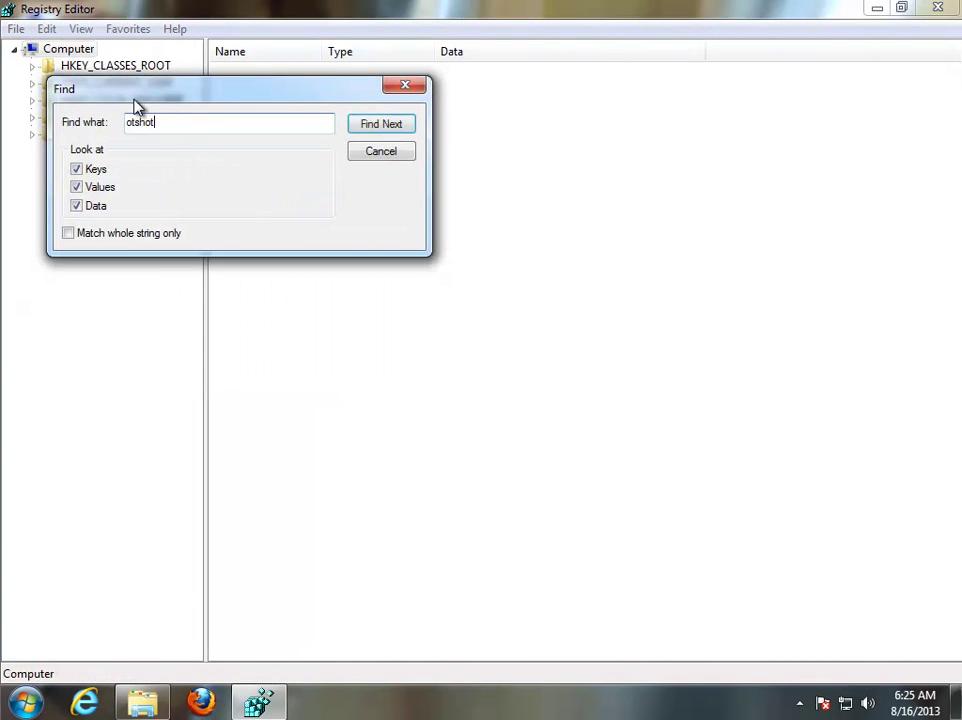
{"action": "left_click", "coordinate": [379, 126]}
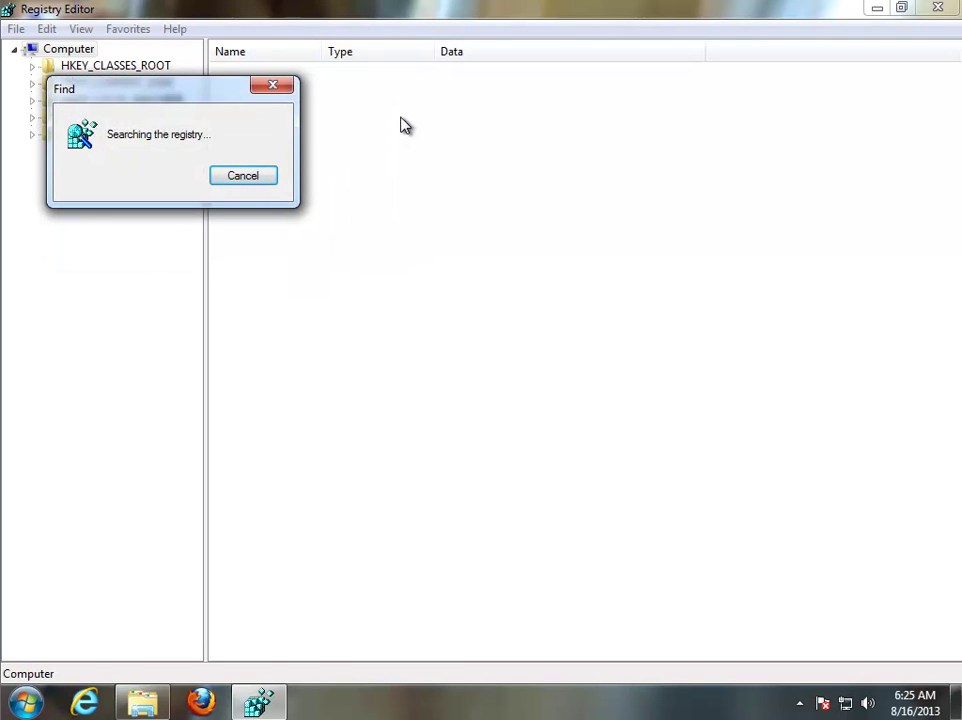
Step: Delete the matching ZalmanInstaller value under MuiCache and the next match under Compatibility Assistant\Persisted
{"action": "key", "text": "Delete"}
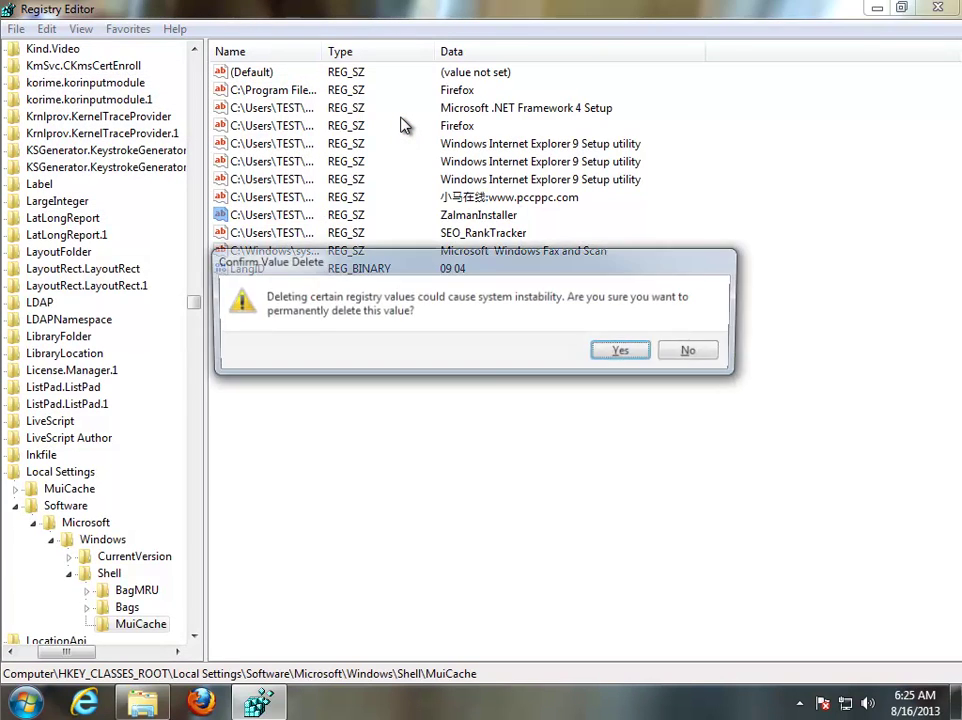
{"action": "key", "text": "Return"}
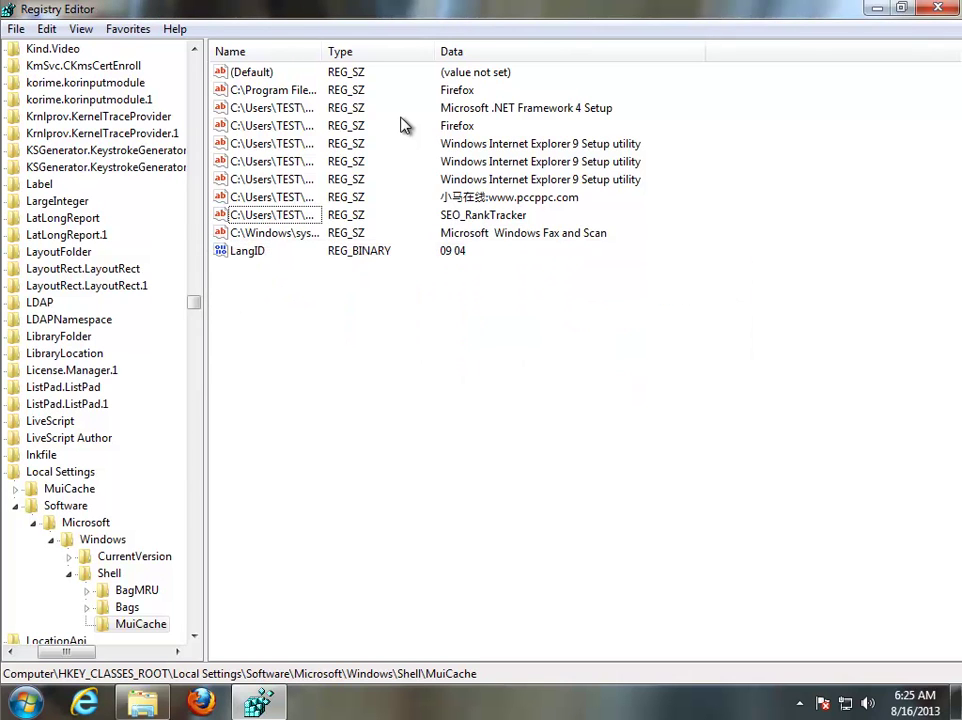
{"action": "key", "text": "F3"}
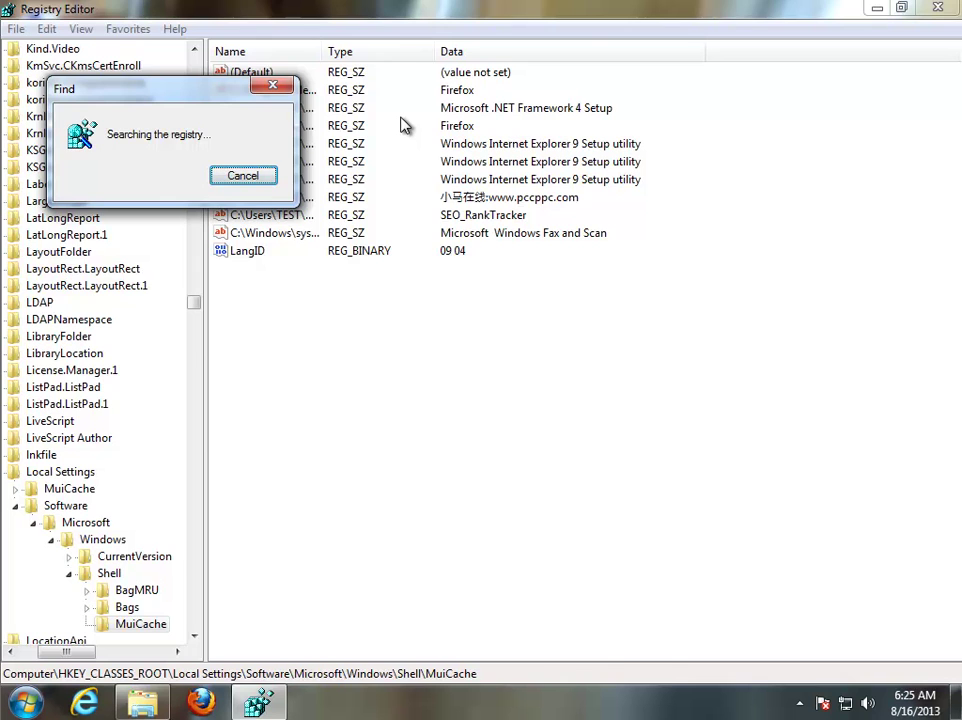
{"action": "key", "text": "Delete"}
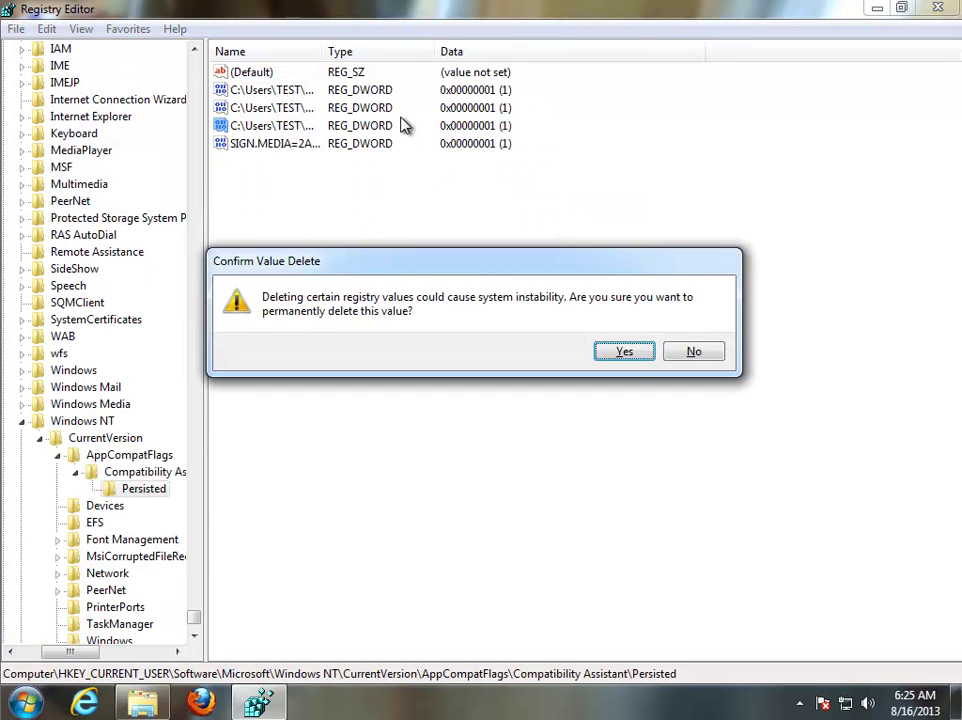
{"action": "key", "text": "Return"}
Step: Find the next otshot match and delete the OtShot key under HKEY_CURRENT_USER\Software with all its subkeys
{"action": "key", "text": "F3"}
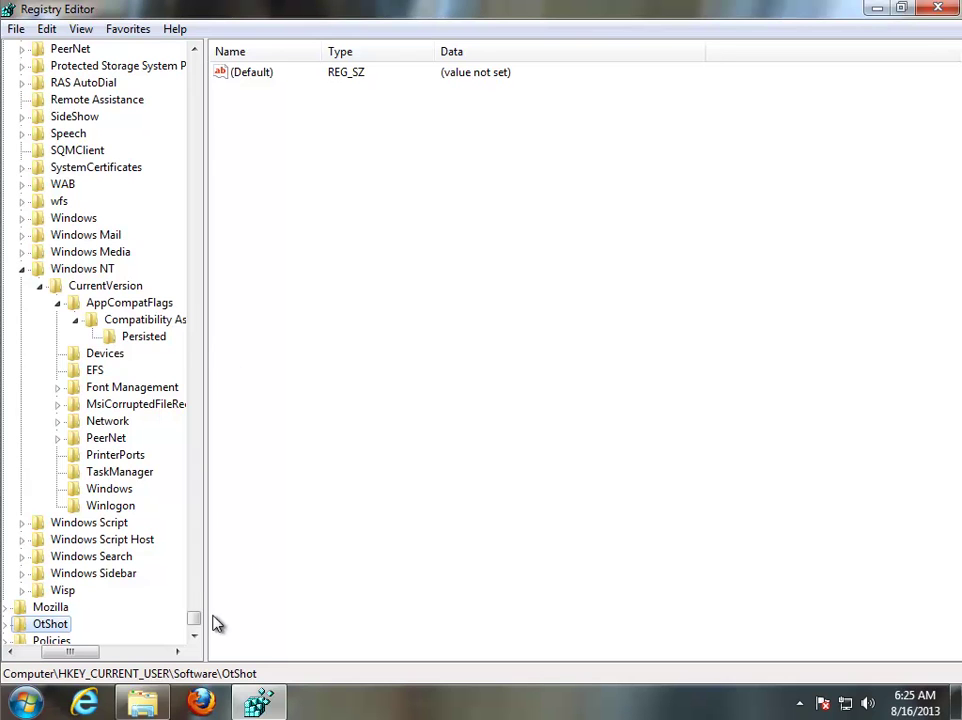
{"action": "left_click", "coordinate": [194, 636]}
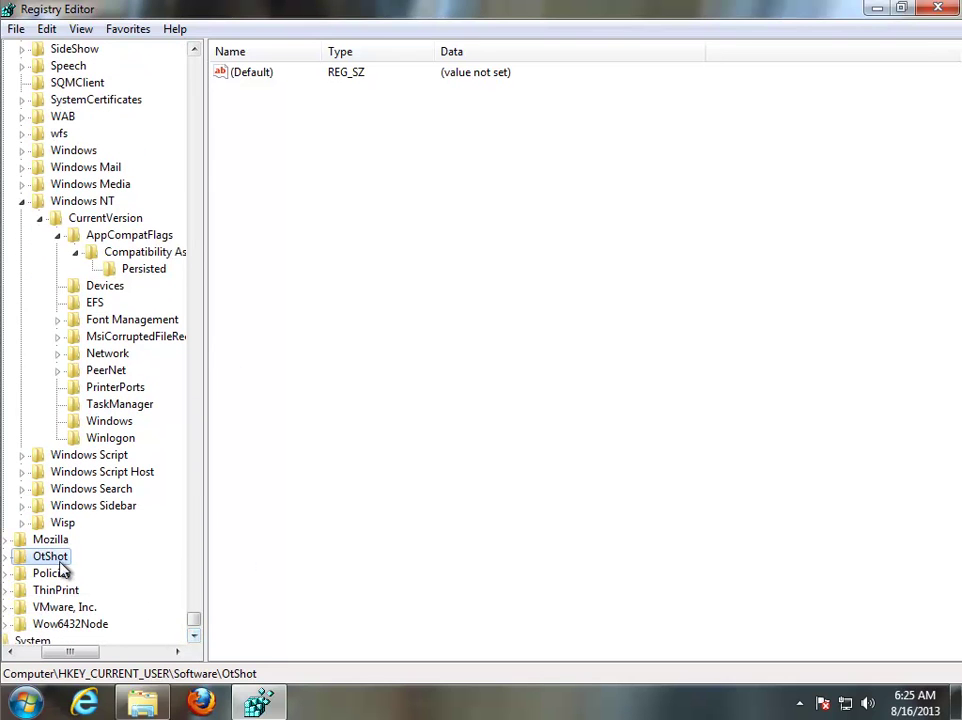
{"action": "key", "text": "Delete"}
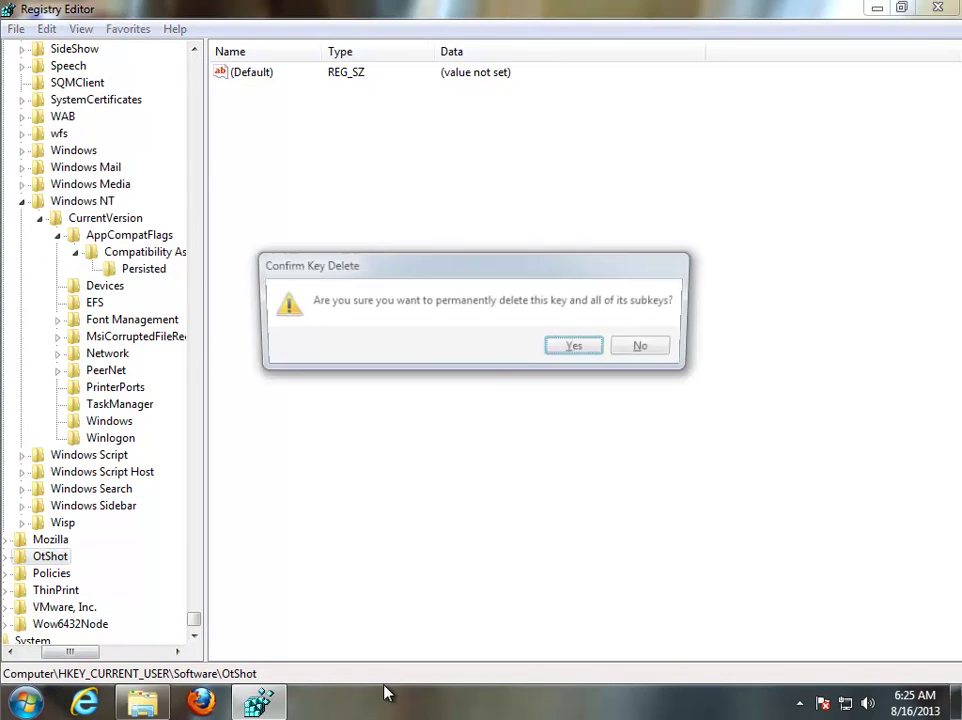
{"action": "key", "text": "Return"}
Step: Step through the remaining otshot matches in HKEY_LOCAL_MACHINE and examine the HotShot key, its settings and the Otshot_installerFreeCnet tracing keys
{"action": "key", "text": "F3"}
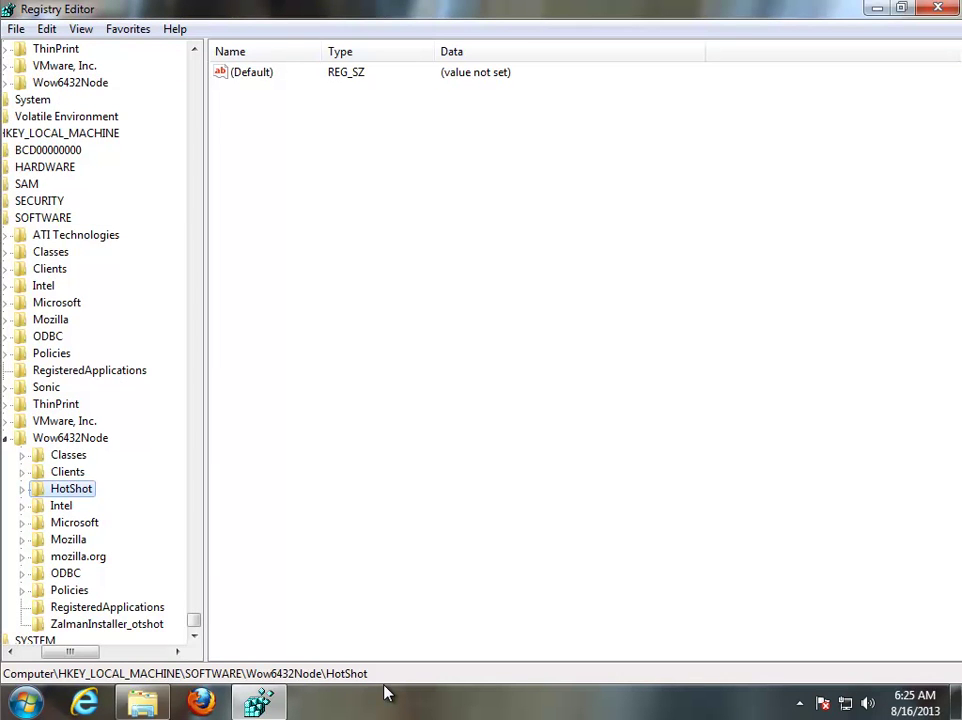
{"action": "key", "text": "F3"}
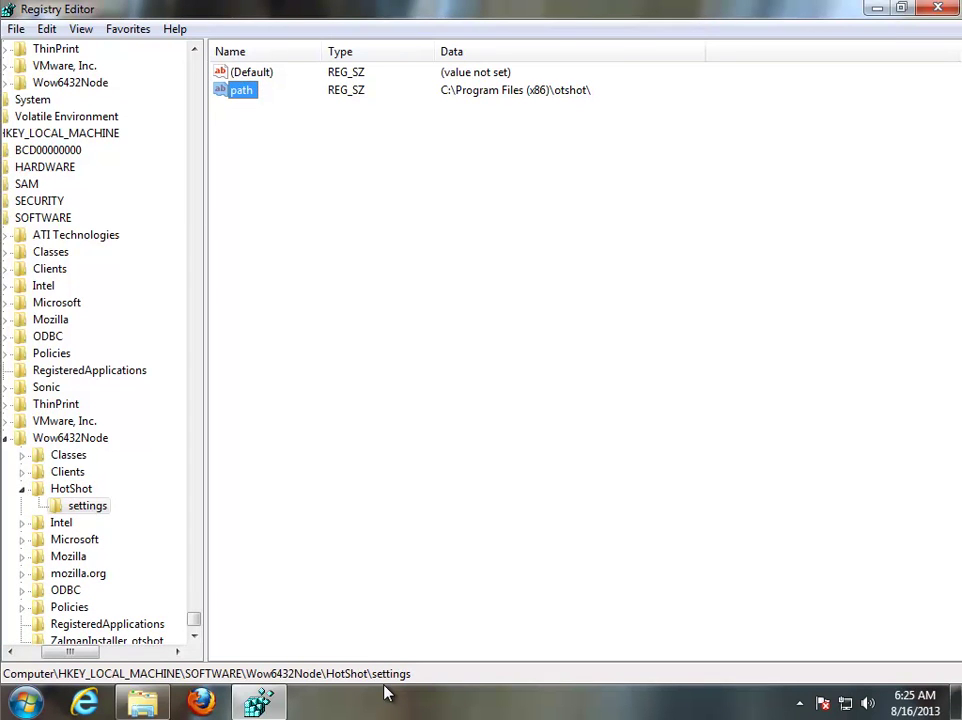
{"action": "key", "text": "F3"}
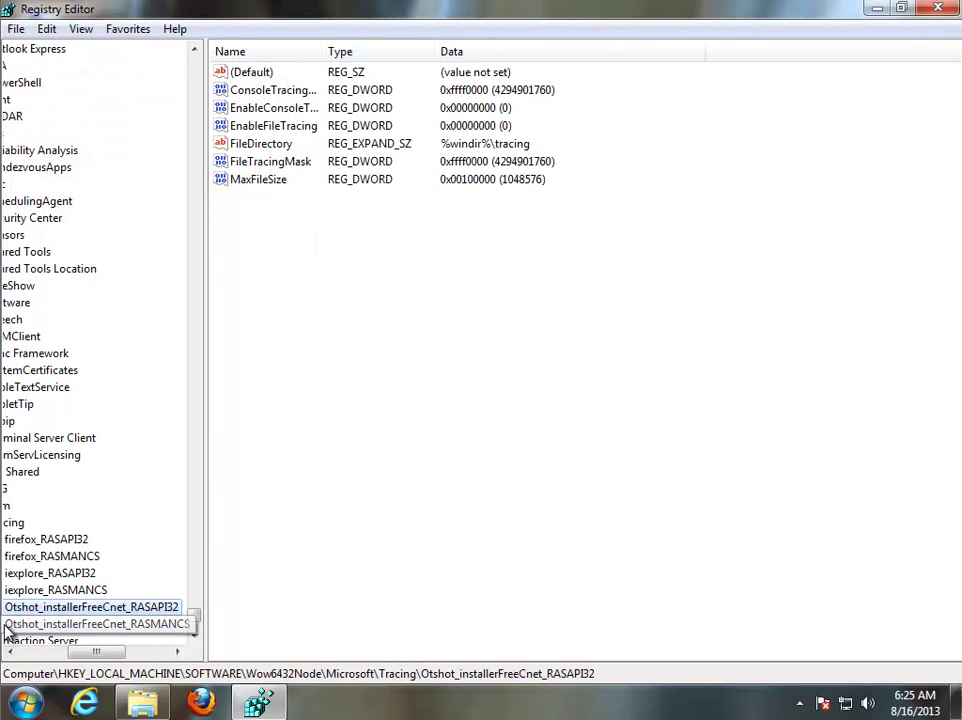
{"action": "key", "text": "Down"}
{"action": "key", "text": "Up"}
{"action": "key", "text": "Down"}
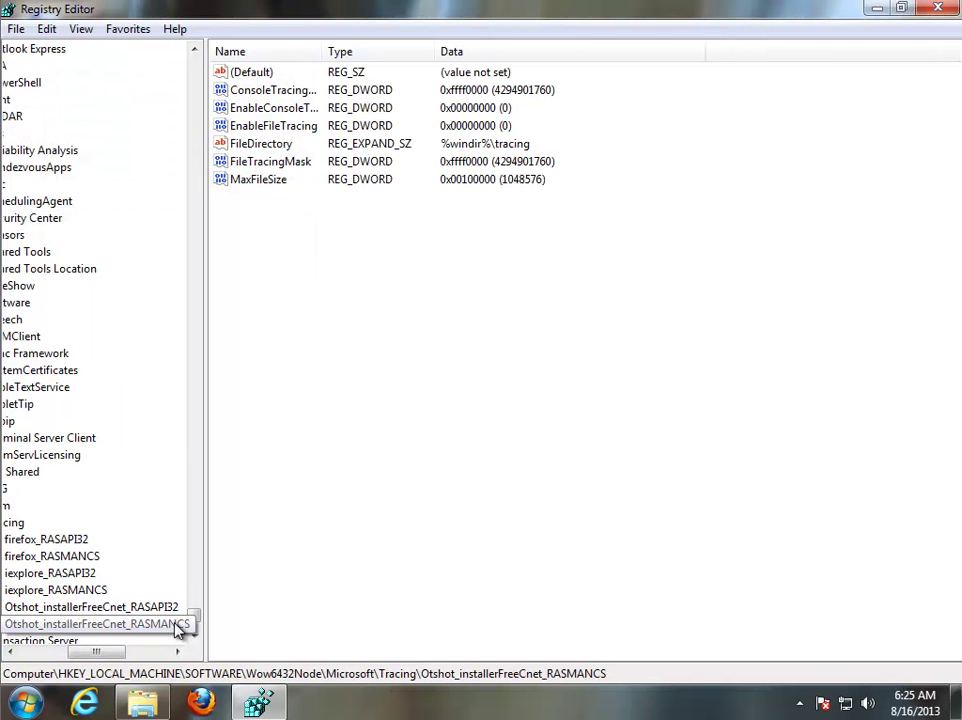
Step: Close Registry Editor and refresh the desktop
{"action": "left_click", "coordinate": [937, 8]}
{"action": "right_click", "coordinate": [507, 270]}
{"action": "left_click", "coordinate": [532, 320]}
Step: In the otshot search results, permanently delete the Temp copy of Otshot_installerFreeCnet and try to delete OtshotInstaller28_03_2013, keeping the desktop installer
{"action": "left_click", "coordinate": [150, 700]}
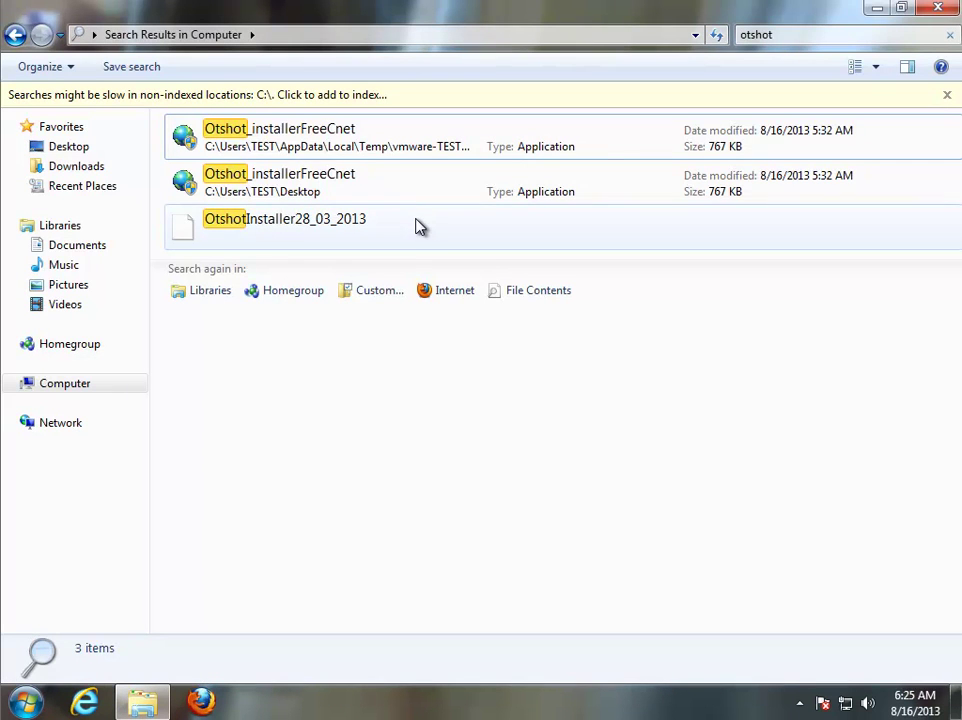
{"action": "key", "text": "ctrl+a"}
{"action": "left_click", "coordinate": [382, 192], "text": "ctrl"}
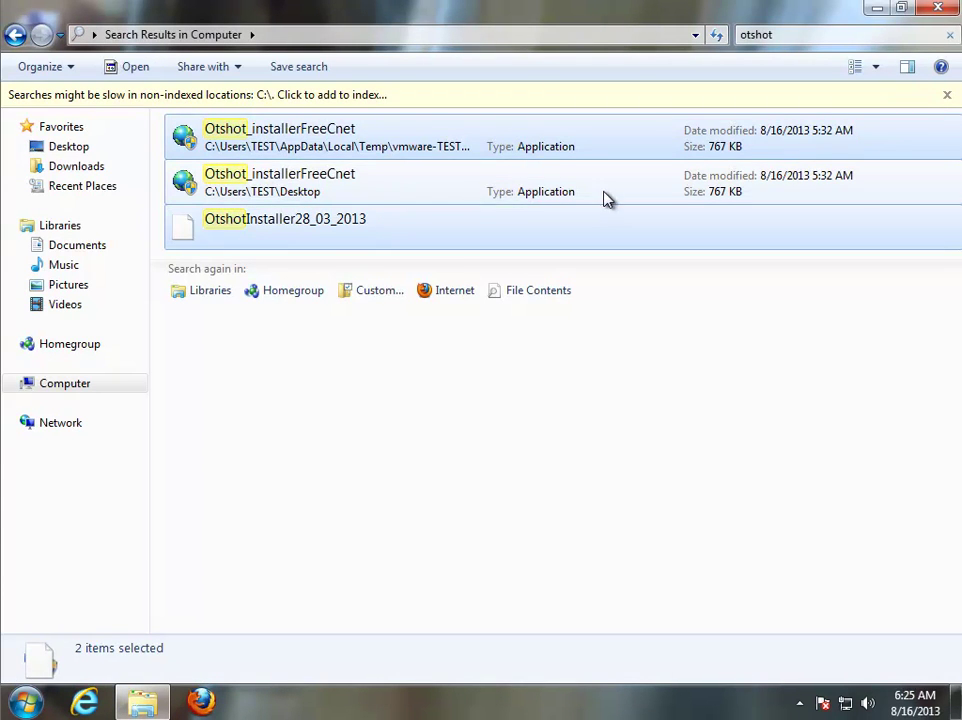
{"action": "right_click", "coordinate": [556, 152]}
{"action": "left_click", "coordinate": [596, 241]}
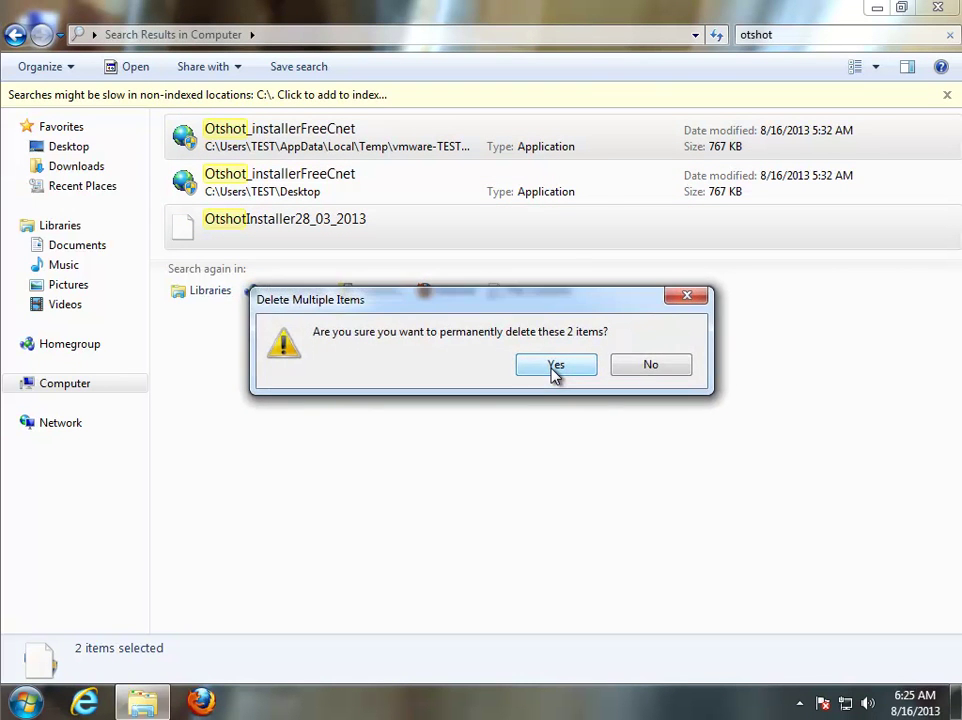
{"action": "left_click", "coordinate": [554, 367]}
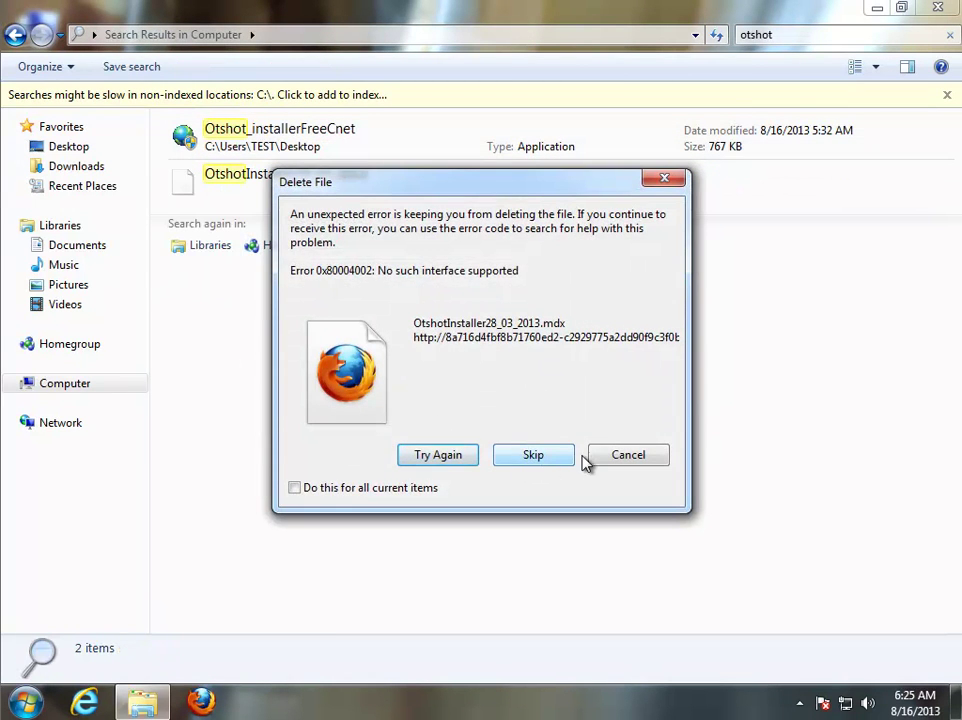
{"action": "left_click", "coordinate": [614, 457]}
Step: Close the search results window and refresh the desktop
{"action": "left_click", "coordinate": [937, 8]}
{"action": "right_click", "coordinate": [472, 352]}
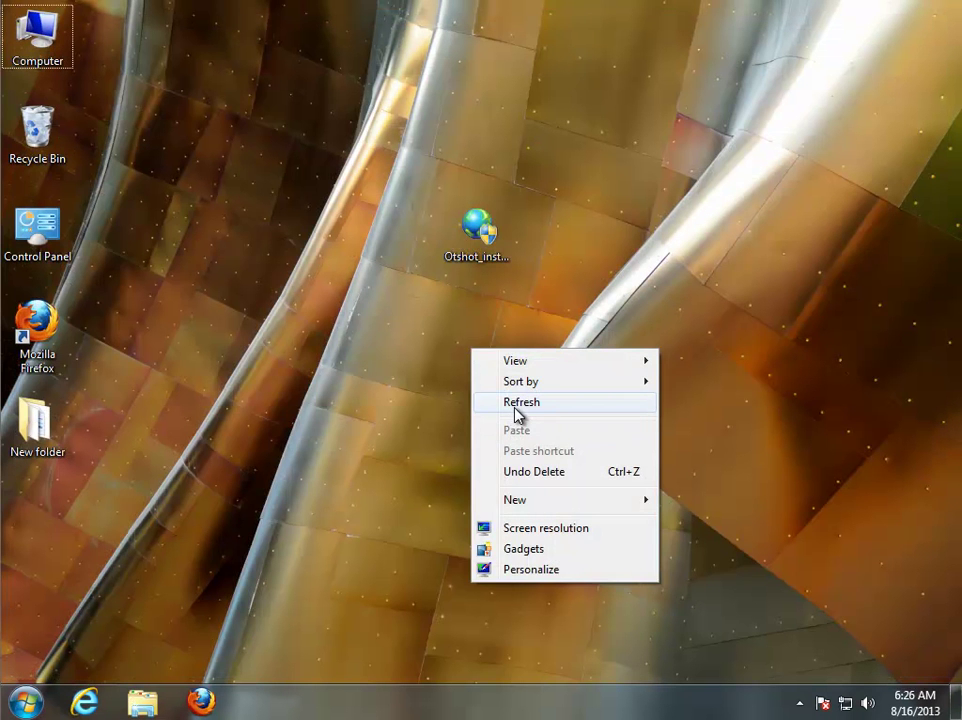
{"action": "left_click", "coordinate": [516, 404]}
Step: Empty the Recycle Bin, permanently removing the deleted otshot folder, and refresh the desktop
{"action": "right_click", "coordinate": [47, 130]}
{"action": "left_click", "coordinate": [100, 162]}
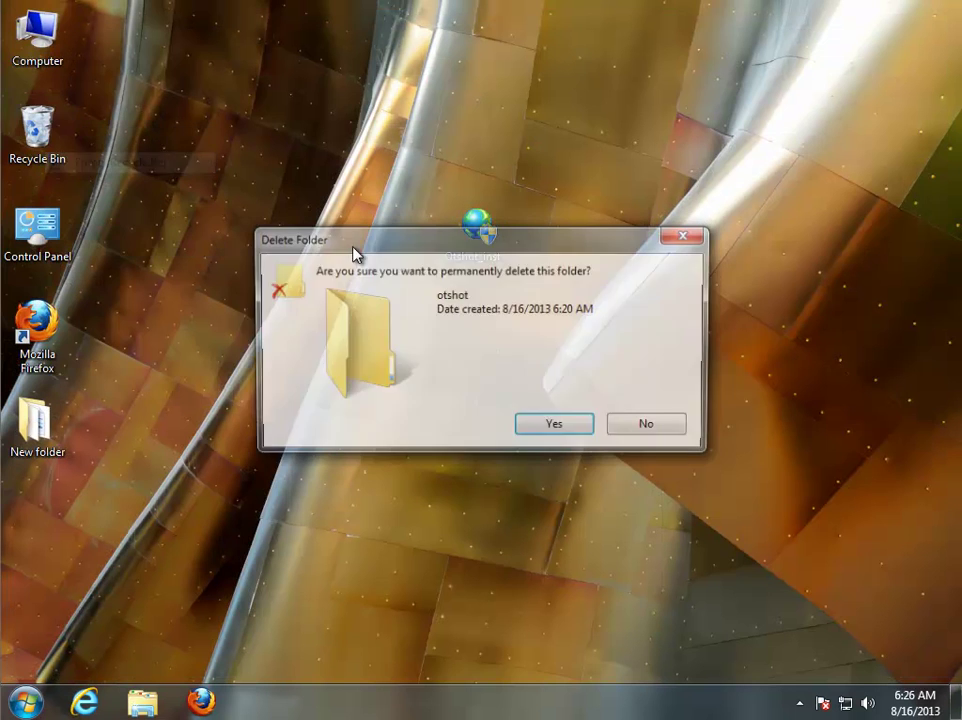
{"action": "left_click", "coordinate": [551, 422]}
{"action": "right_click", "coordinate": [326, 350]}
{"action": "left_click", "coordinate": [382, 404]}
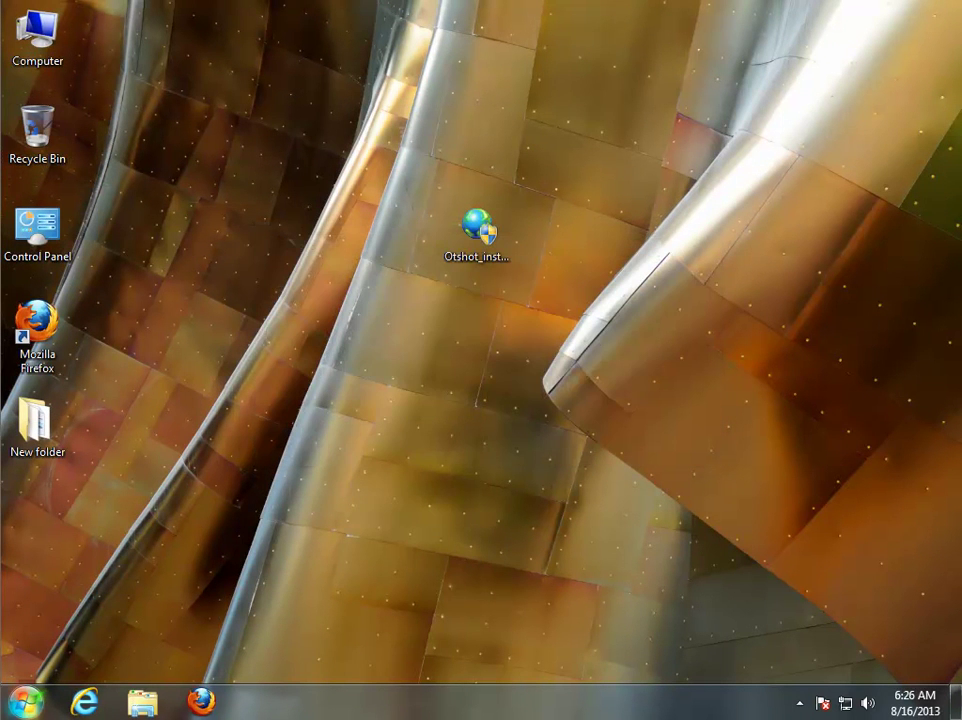
{"action": "left_click", "coordinate": [25, 702]}
{"action": "mouse_move", "coordinate": [333, 664]}
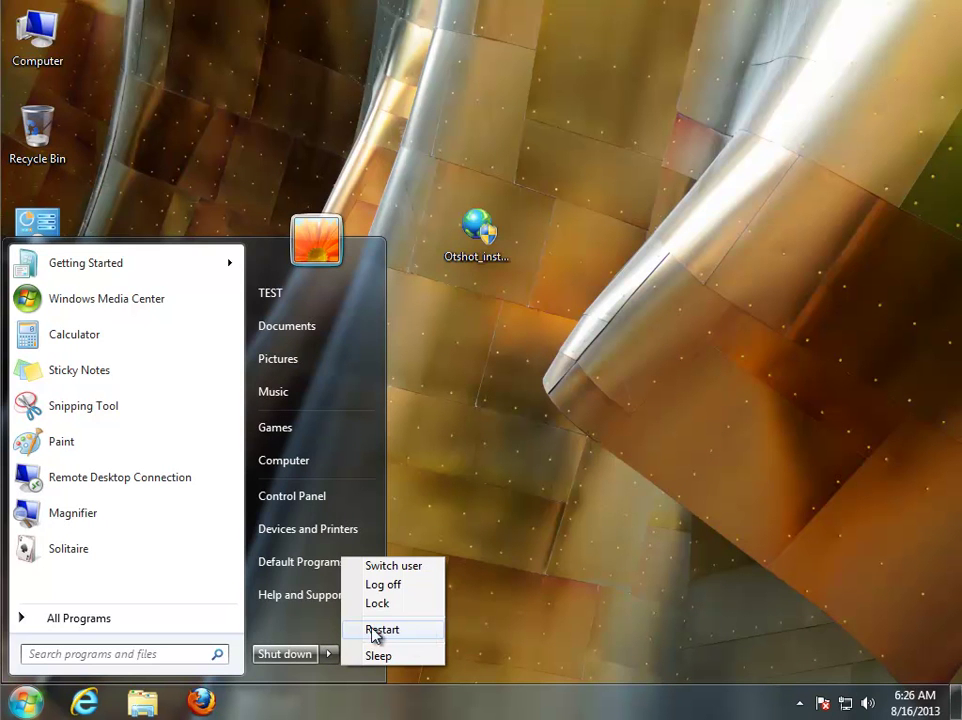
{"action": "left_click", "coordinate": [552, 612]}
{"action": "right_click", "coordinate": [614, 505]}
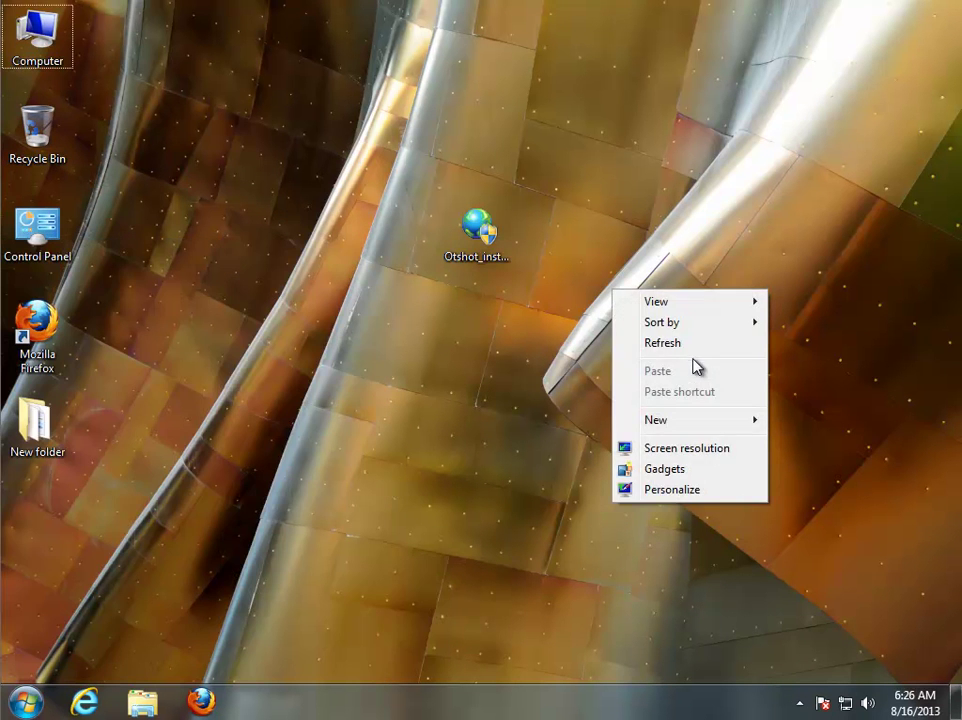
{"action": "left_click", "coordinate": [662, 342]}
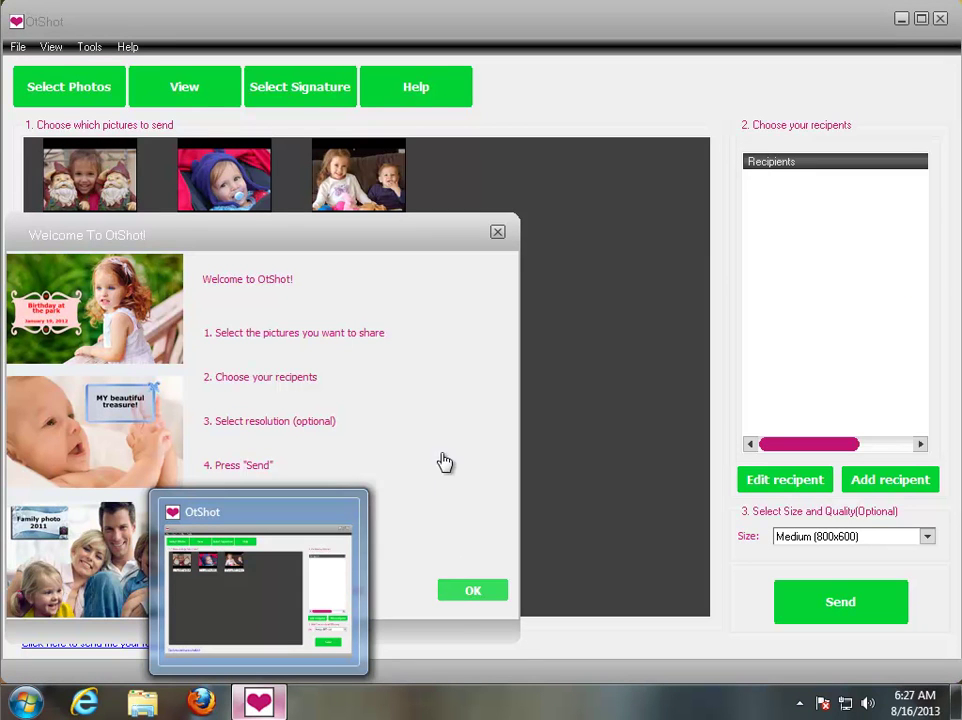
Step: Dismiss the Welcome To OtShot dialog and move the OtShot window aside to uncover the desktop icons
{"action": "left_click", "coordinate": [499, 232]}
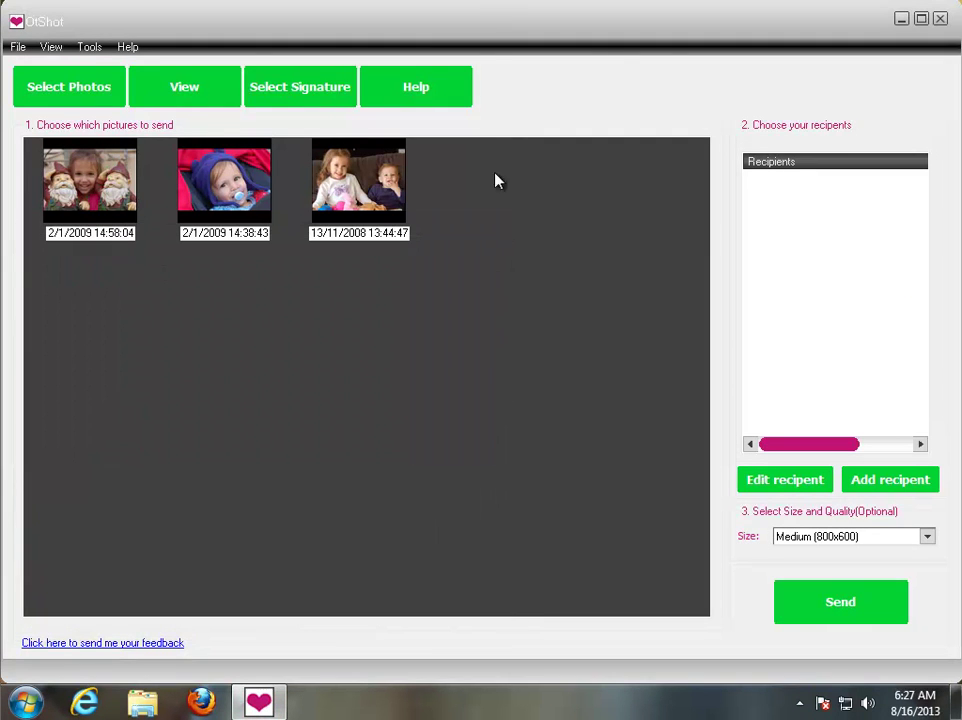
{"action": "double_click", "coordinate": [815, 30]}
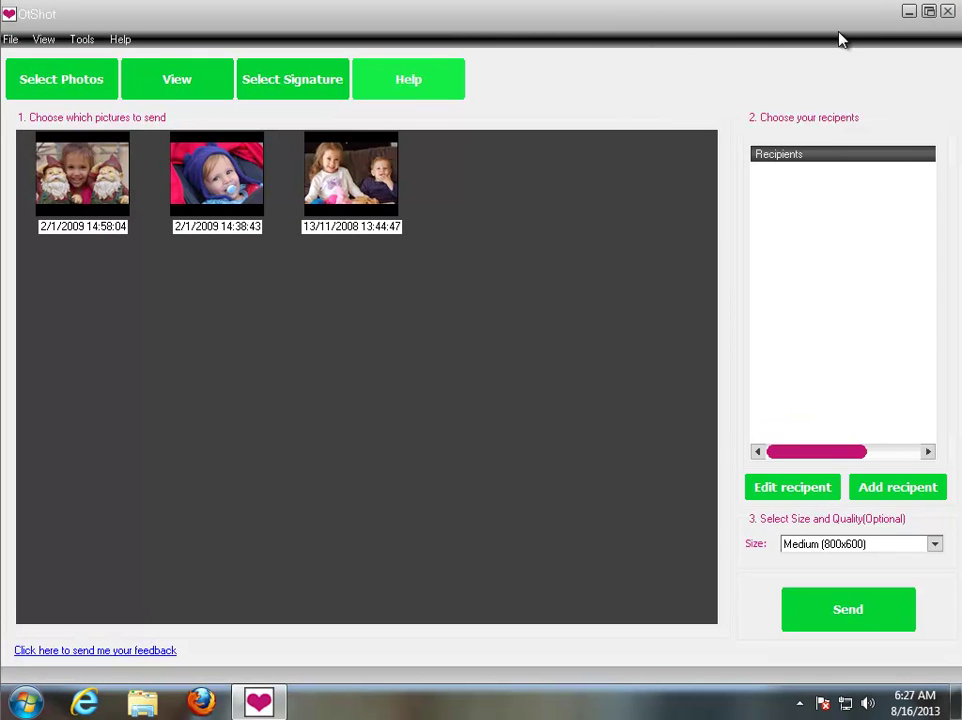
{"action": "left_click", "coordinate": [929, 11]}
{"action": "left_click_drag", "start_coordinate": [449, 30], "coordinate": [630, 30]}
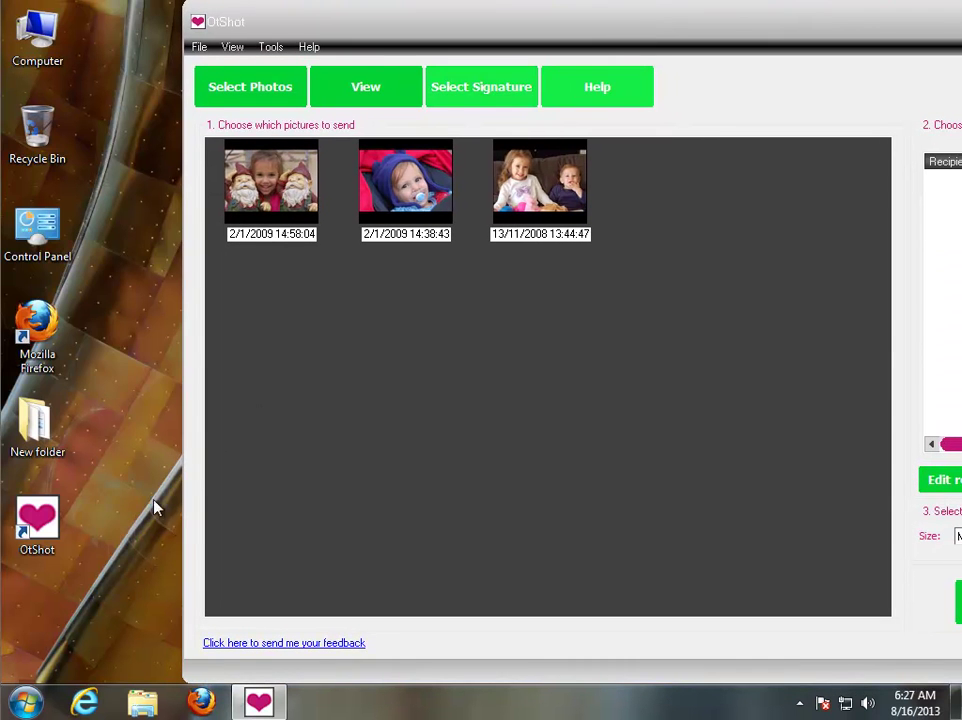
Step: Open the file location of the OtShot desktop shortcut and run the uninstall application there as administrator
{"action": "right_click", "coordinate": [47, 548]}
{"action": "left_click", "coordinate": [157, 270]}
{"action": "left_click", "coordinate": [186, 366]}
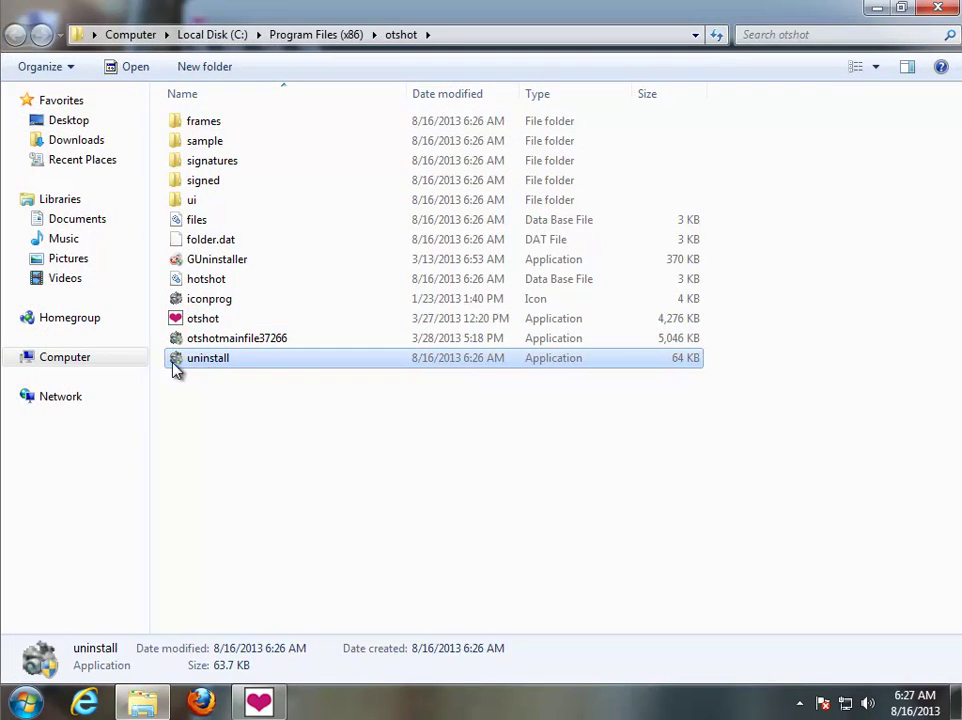
{"action": "right_click", "coordinate": [209, 362]}
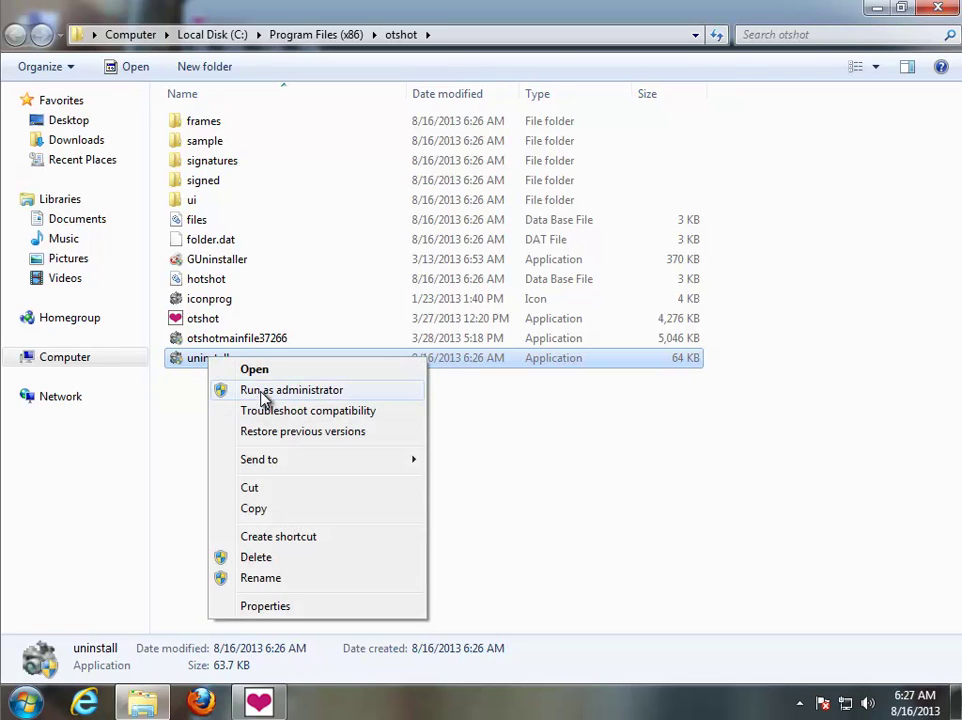
{"action": "left_click", "coordinate": [262, 390]}
{"action": "left_click", "coordinate": [562, 395]}
Step: Minimize the otshot folder, maximize the OtShot window and bring its uninstaller to the front, moved clear of the photo thumbnails
{"action": "left_click", "coordinate": [877, 8]}
{"action": "left_click", "coordinate": [826, 42]}
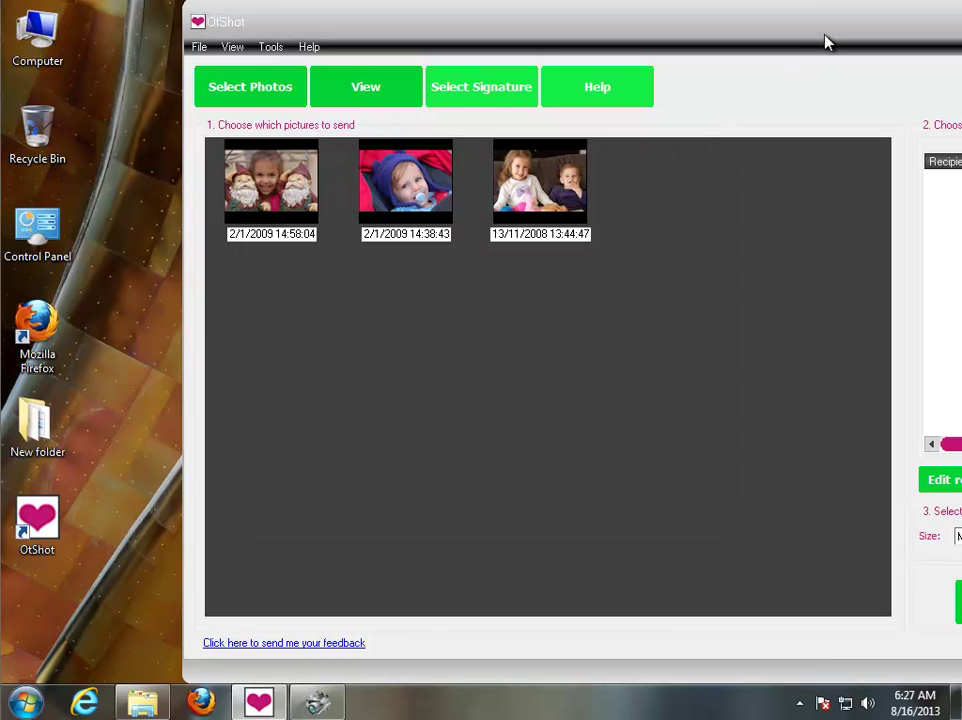
{"action": "left_click_drag", "start_coordinate": [831, 39], "coordinate": [421, 49]}
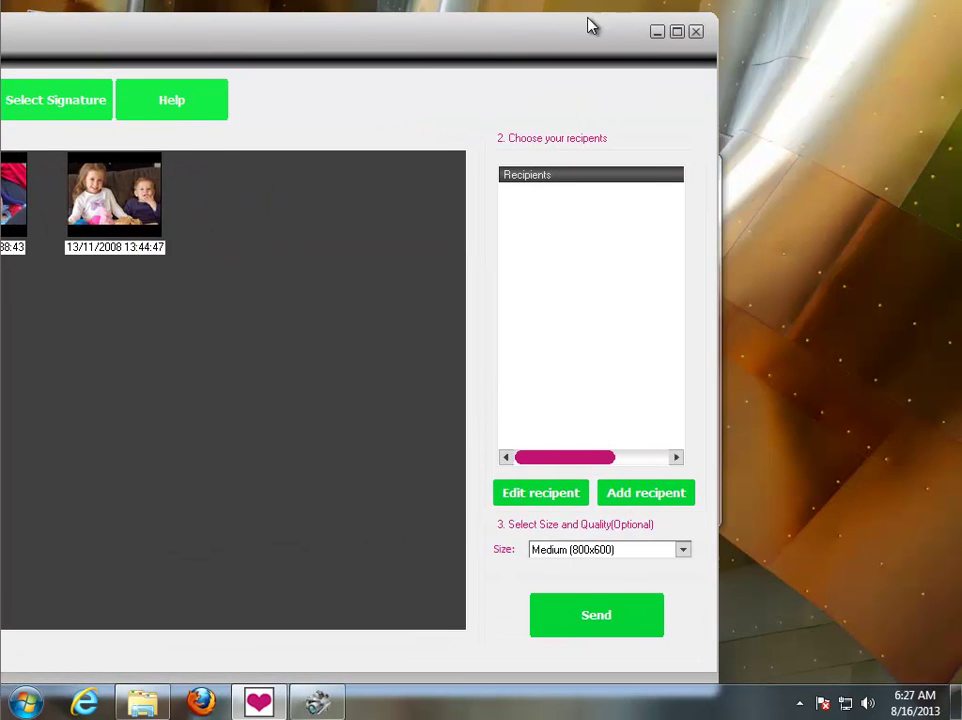
{"action": "double_click", "coordinate": [690, 48]}
{"action": "left_click", "coordinate": [318, 703]}
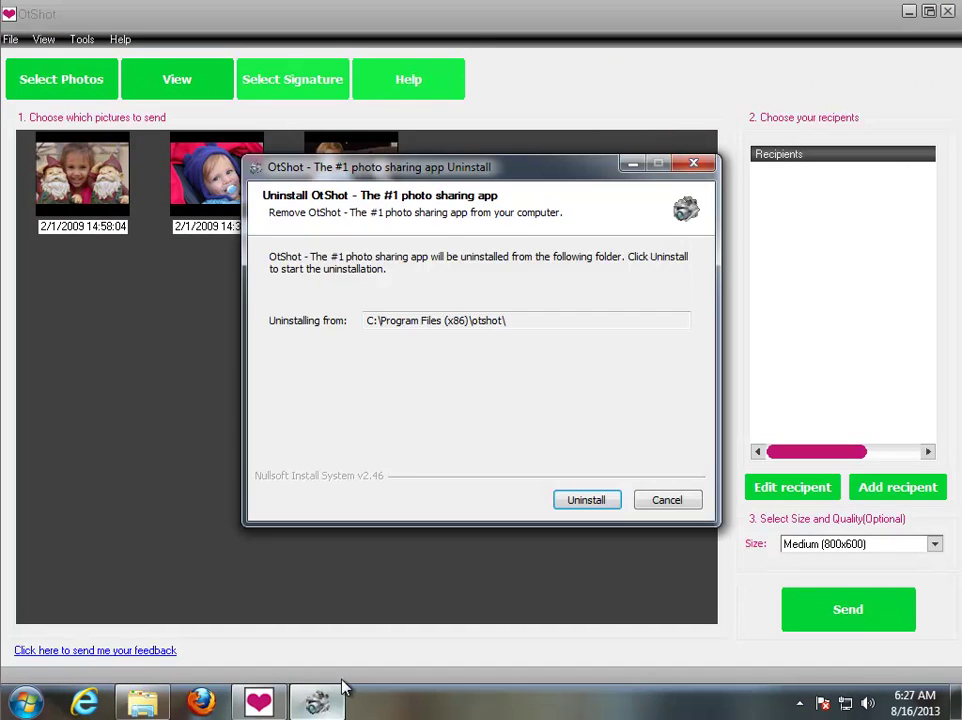
{"action": "left_click_drag", "start_coordinate": [526, 170], "coordinate": [307, 270]}
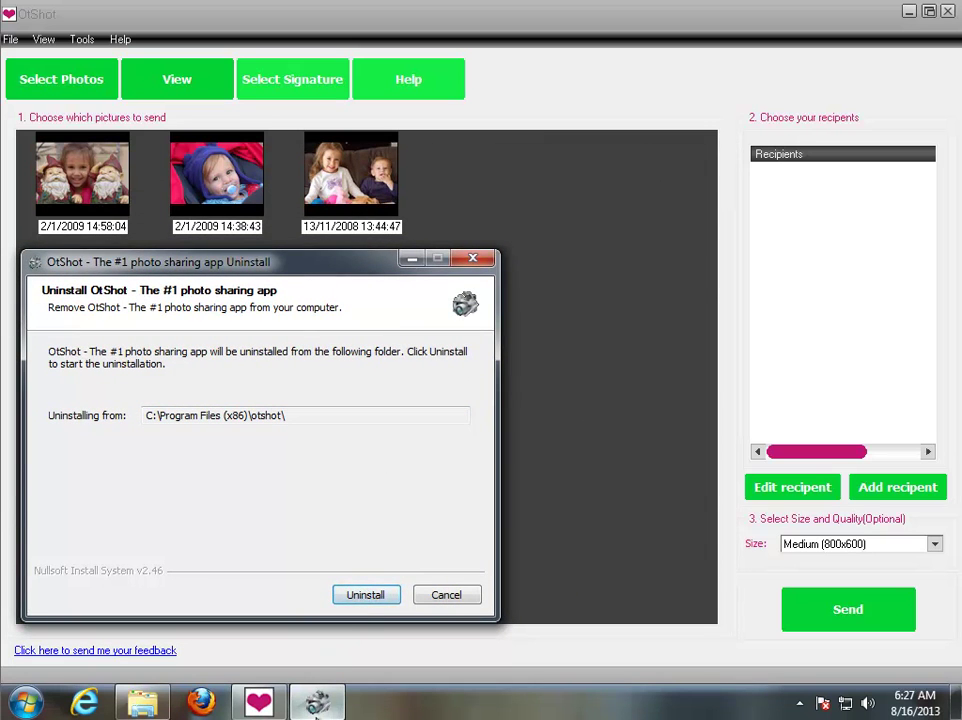
{"action": "mouse_move", "coordinate": [316, 706]}
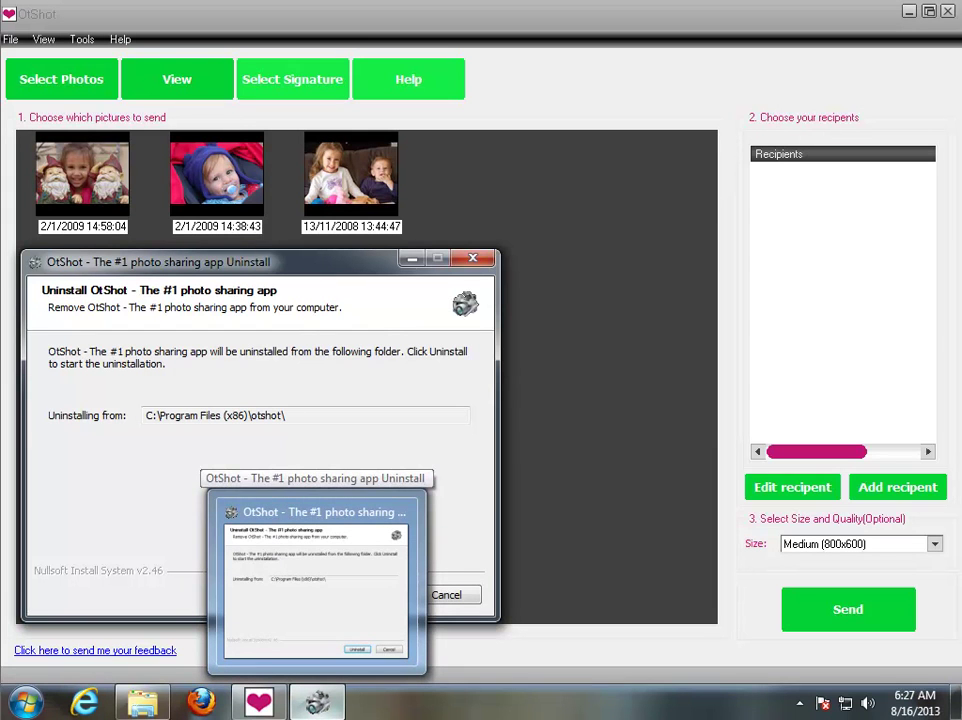